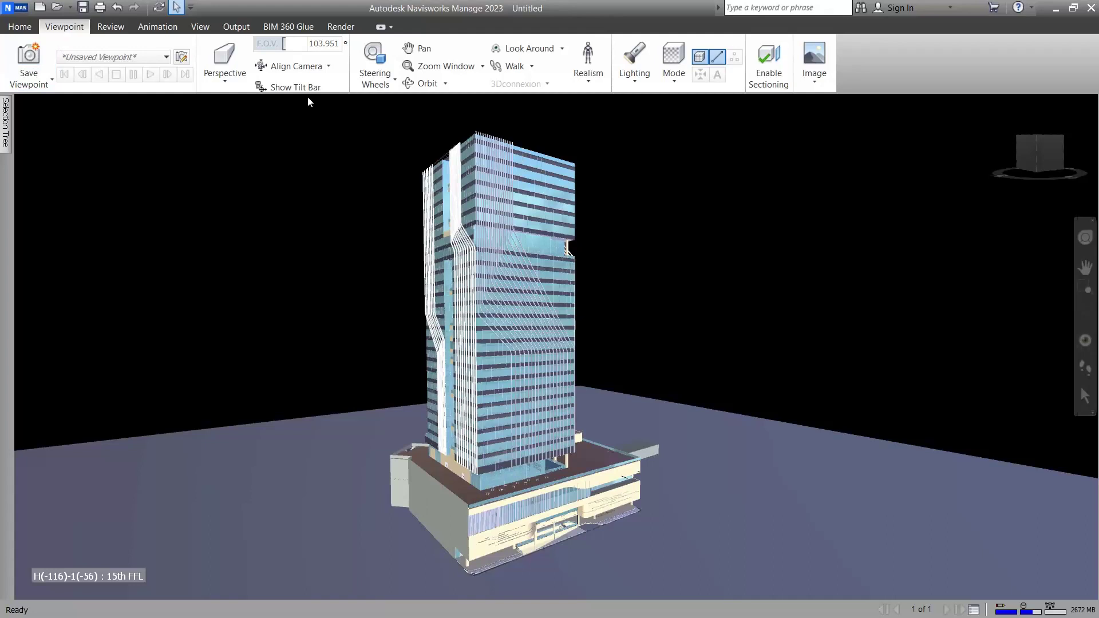
Step: Enable sectioning so Plane 1 slices through the tower's podium
left_click(774, 74)
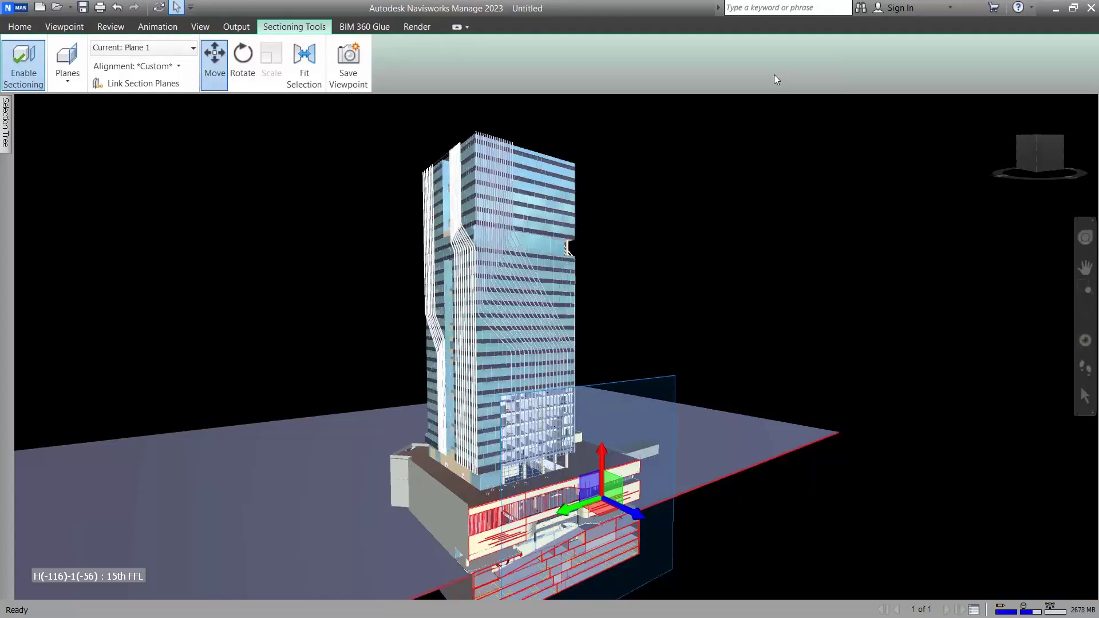
Step: Orbit closer to the tower and set the section plane alignment to Top
middle_click_drag(306, 365, 694, 444, "shift")
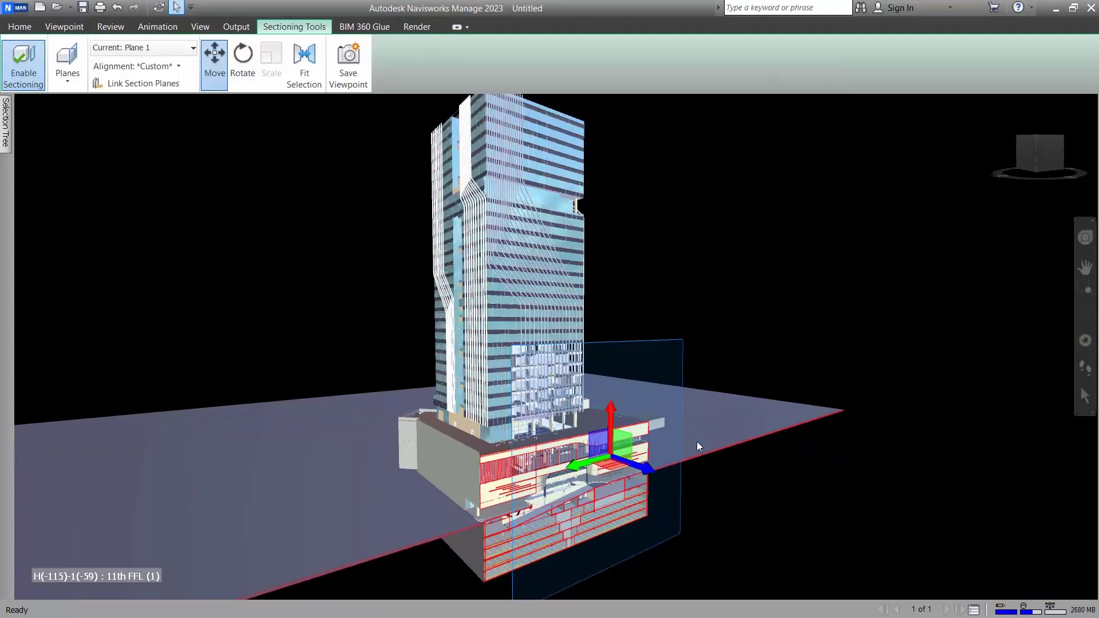
middle_click_drag(763, 265, 702, 269, "shift")
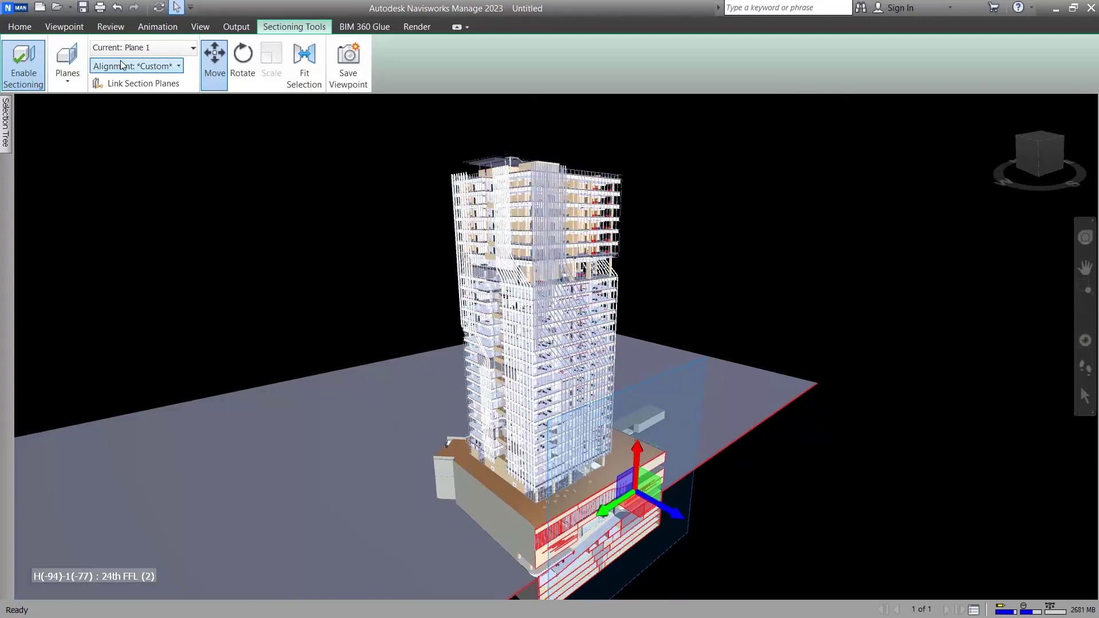
left_click(167, 66)
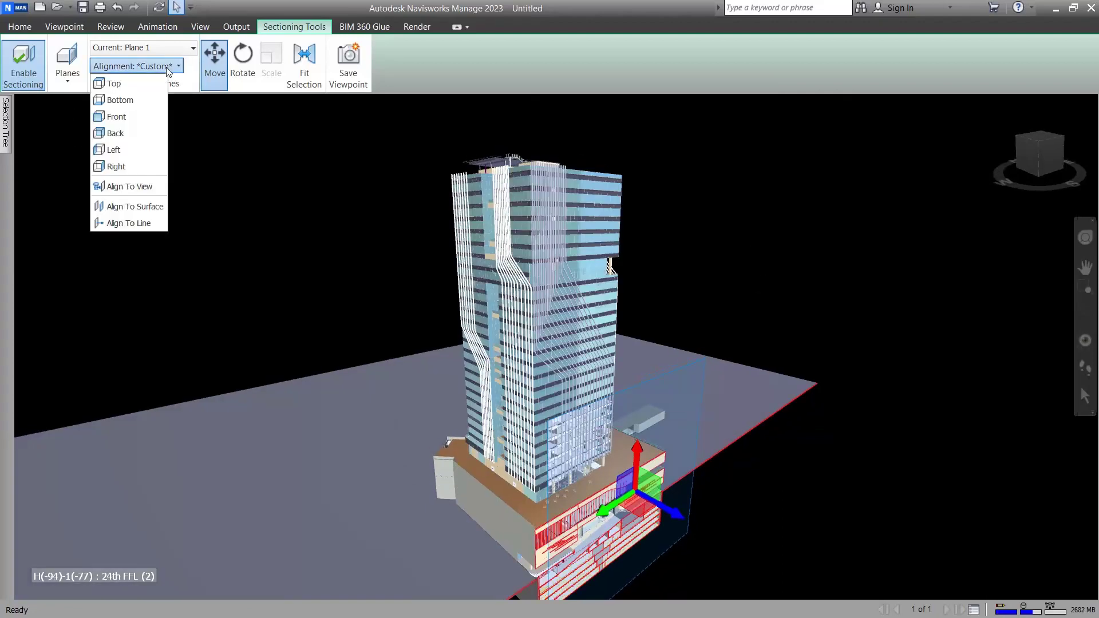
left_click(148, 83)
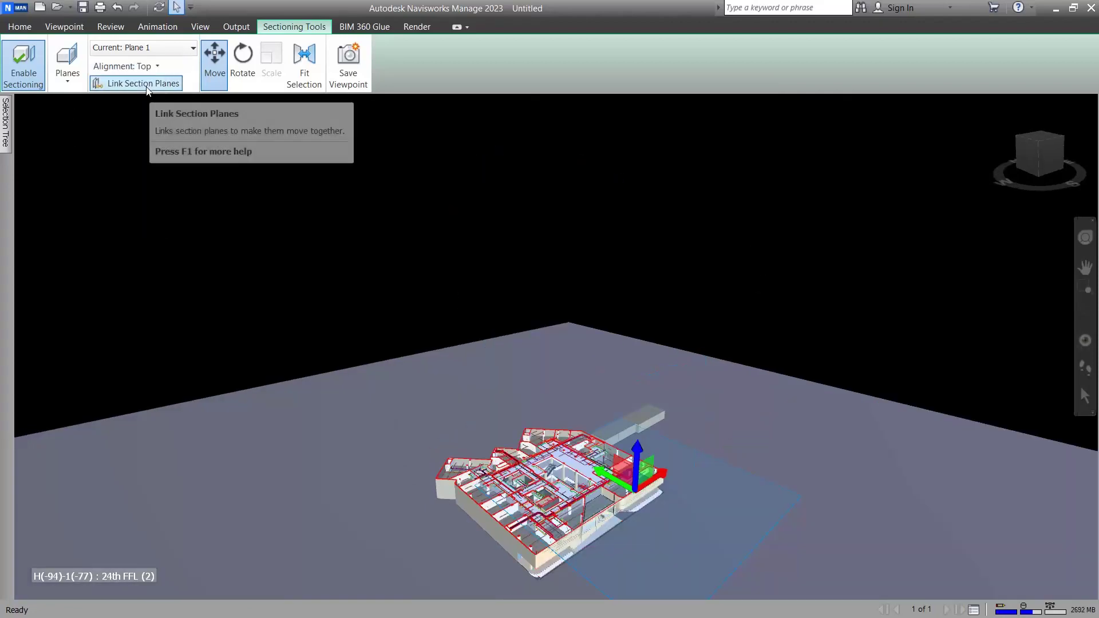
Step: Raise the horizontal section plane with the Move gizmo to a few floors above the podium
middle_click_drag(581, 338, 562, 298)
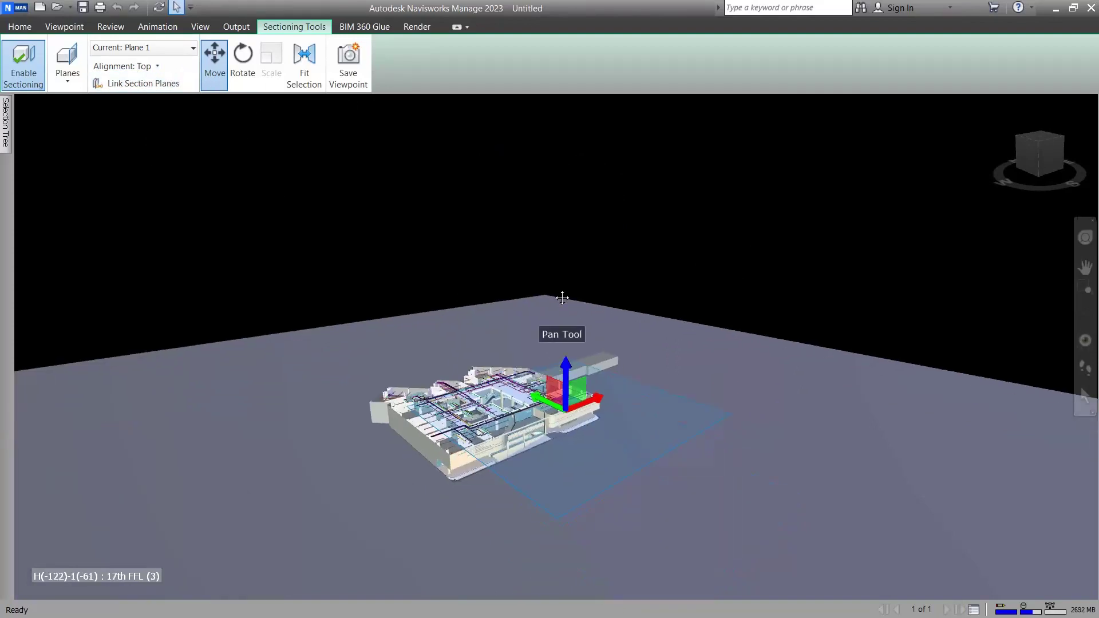
left_click(218, 80)
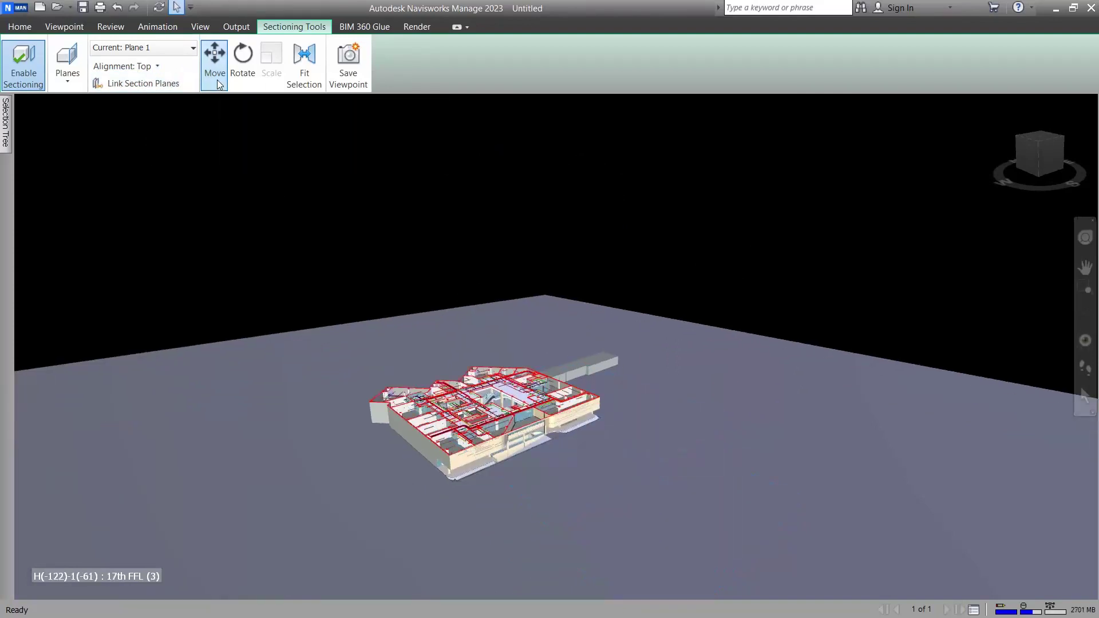
middle_click_drag(640, 410, 629, 452)
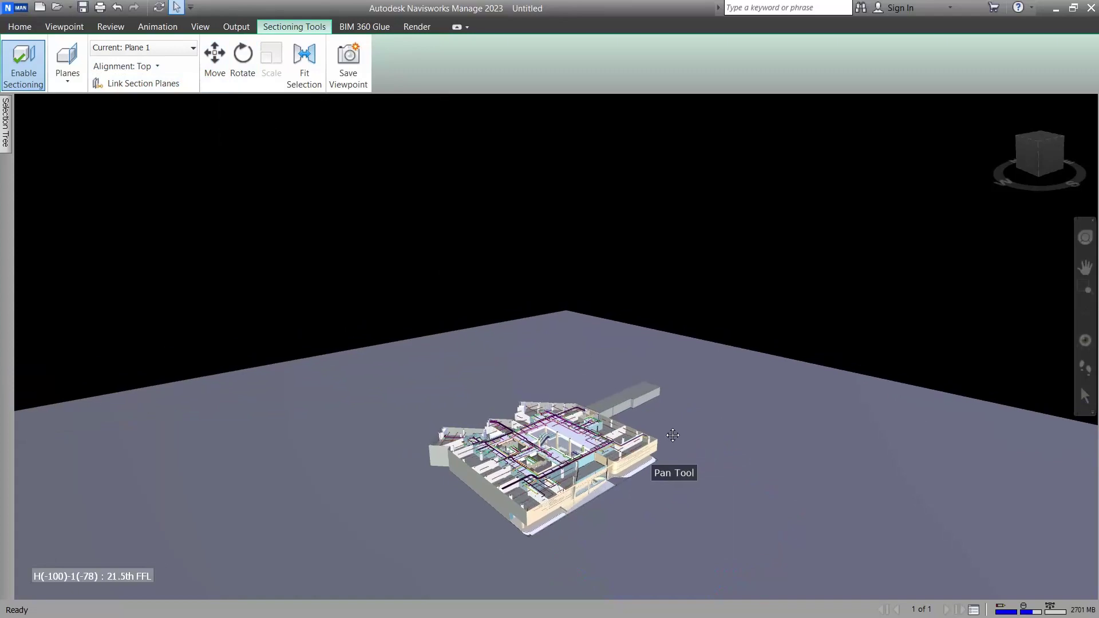
left_click(214, 50)
left_click_drag(630, 407, 644, 322)
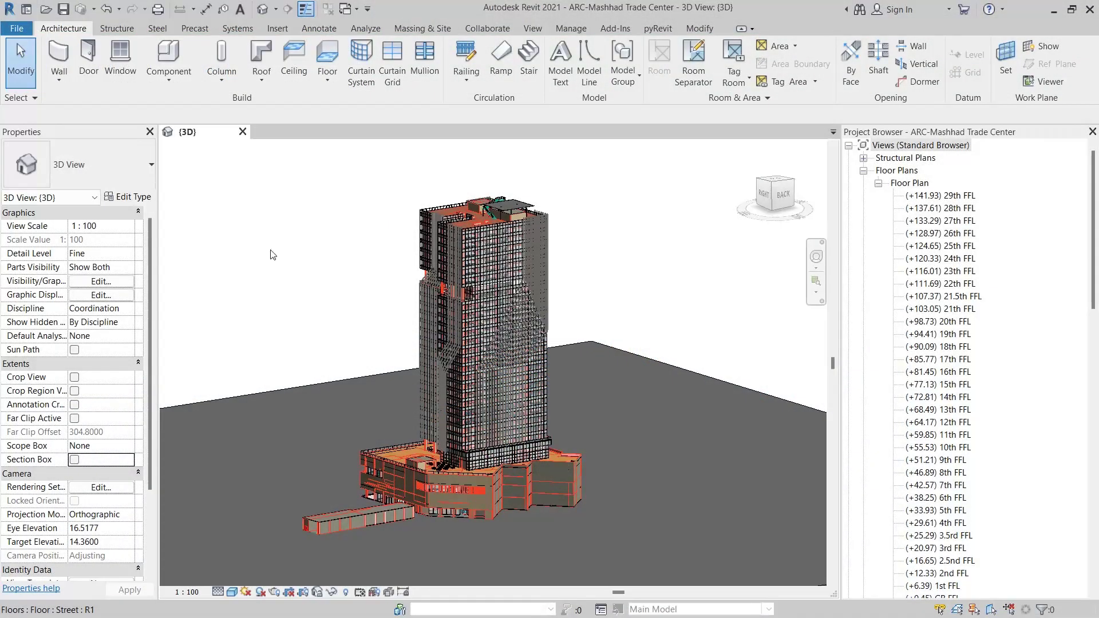
Step: Tick Section Box in the Properties of the trade center's Revit 3D view
left_click(73, 460)
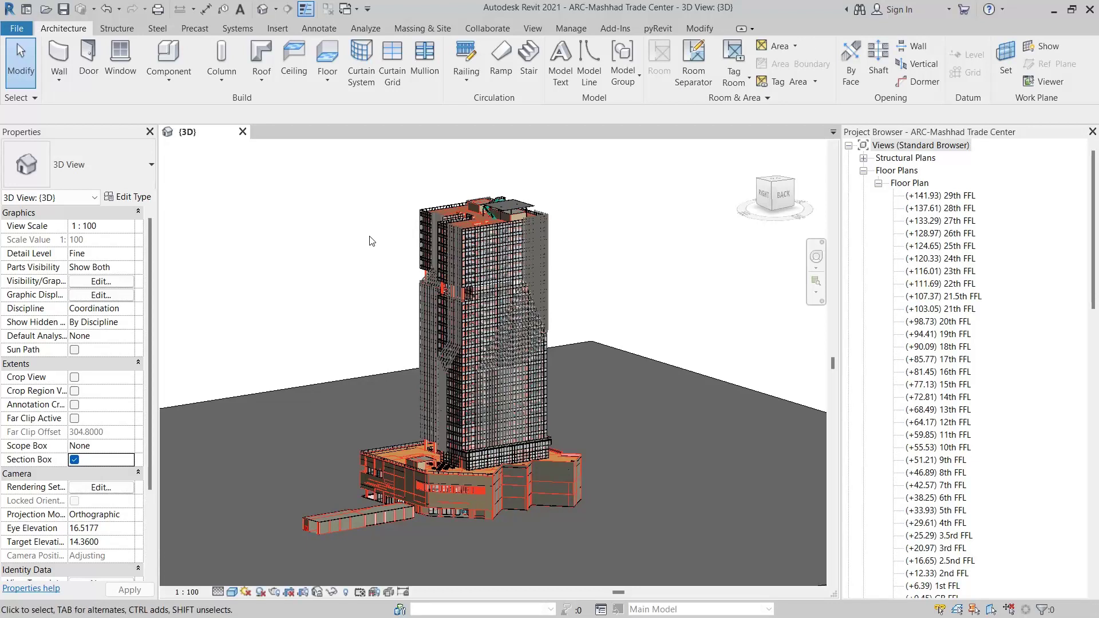
Step: Select the Revit section box and drag its top face down to cut the tower above the podium
scroll(371, 240, "down", 2)
scroll(569, 362, "down", 3)
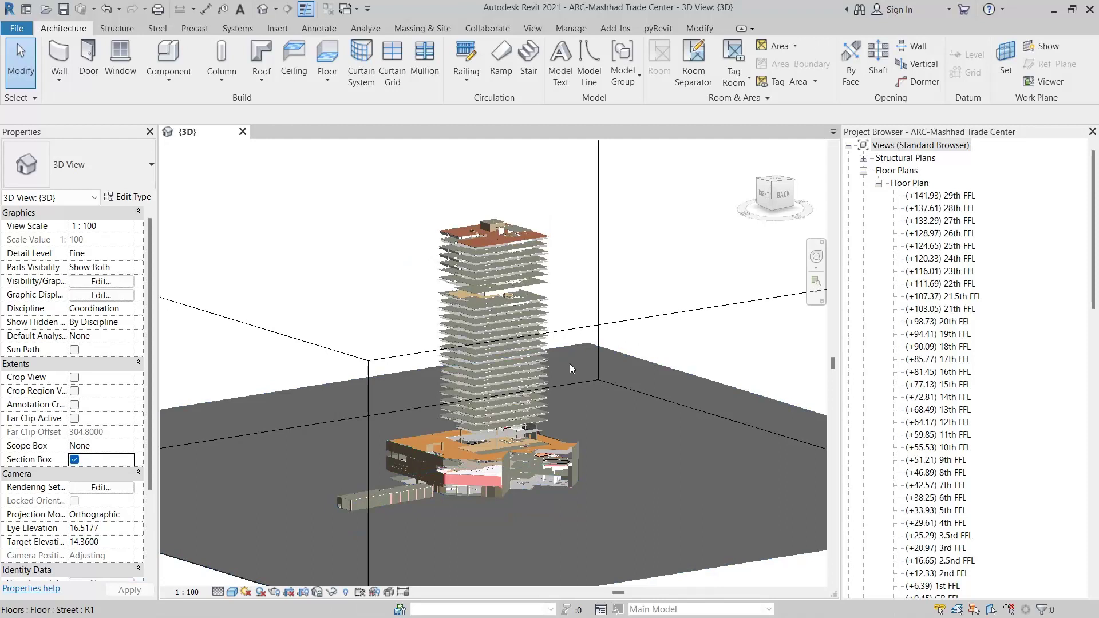
scroll(582, 359, "down", 4)
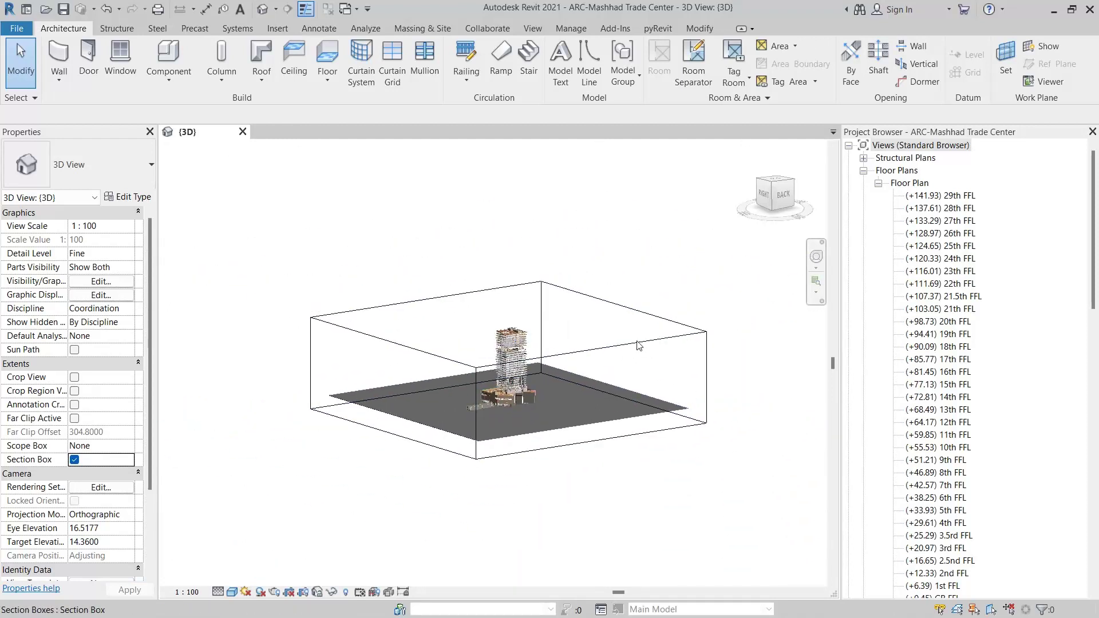
left_click(640, 345)
scroll(521, 342, "up", 1)
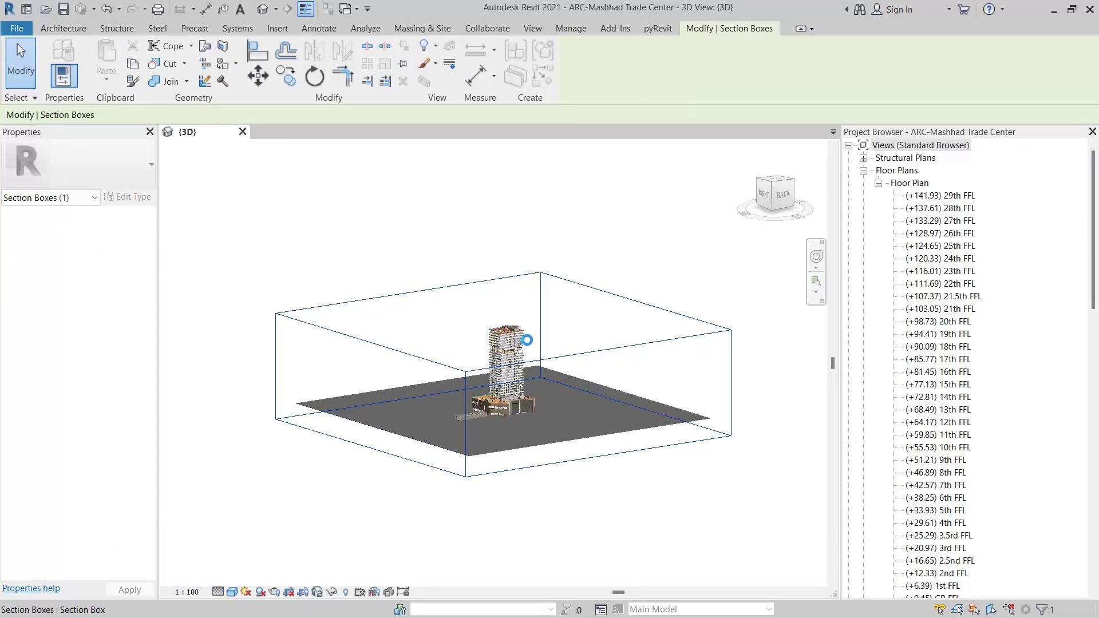
scroll(527, 340, "up", 5)
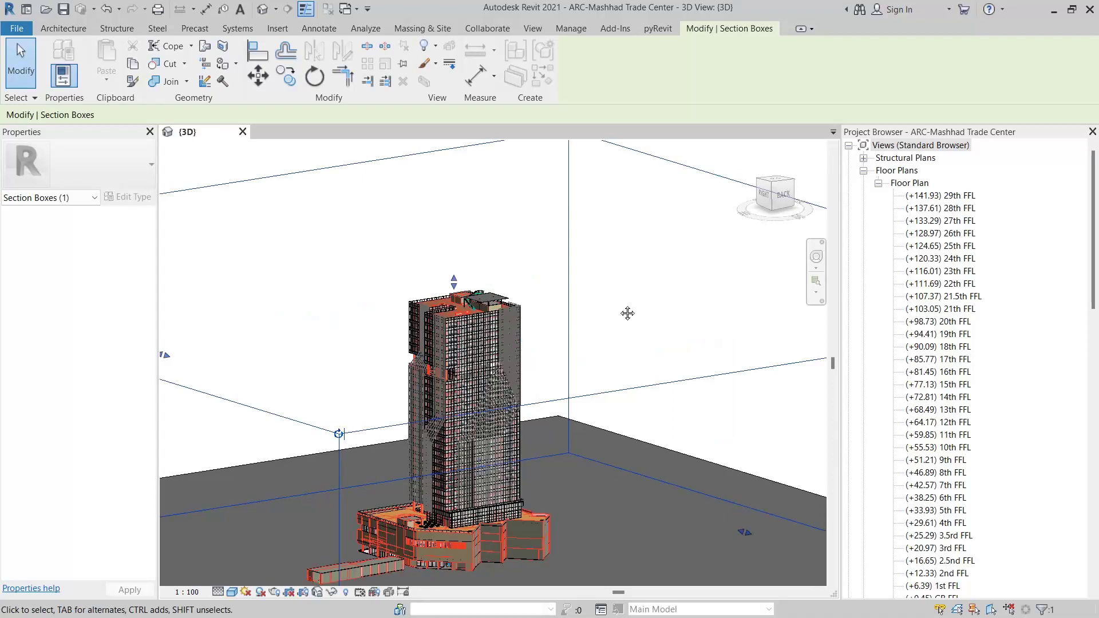
middle_click_drag(629, 312, 628, 287)
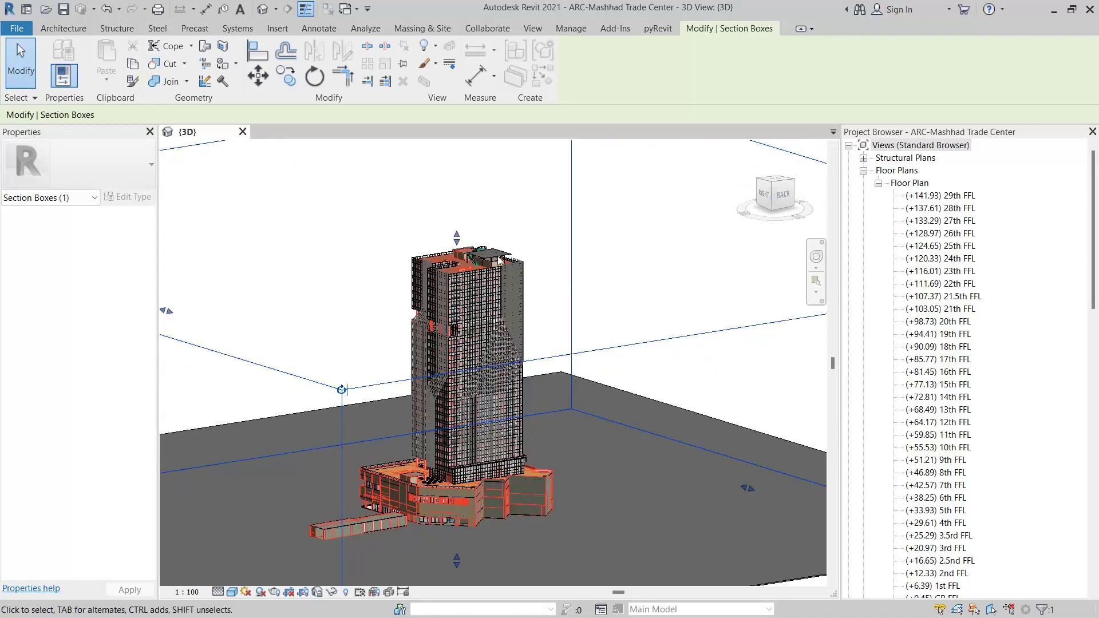
left_click_drag(457, 241, 637, 415)
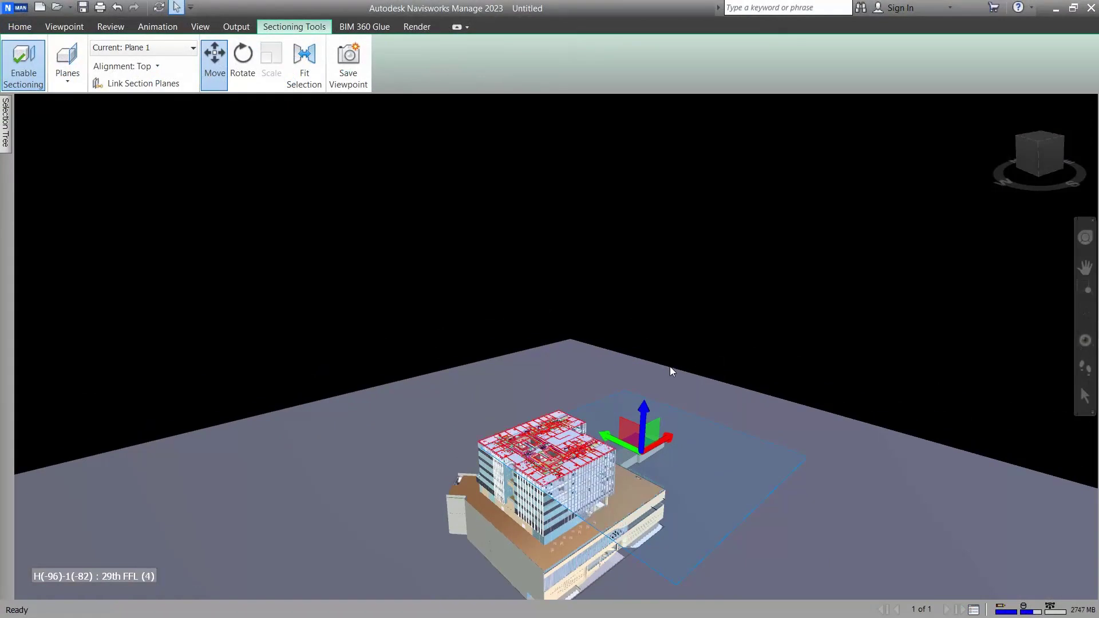
Step: Raise Plane 1, try Align To Surface on the podium, then restore Top alignment
left_click_drag(643, 408, 646, 383)
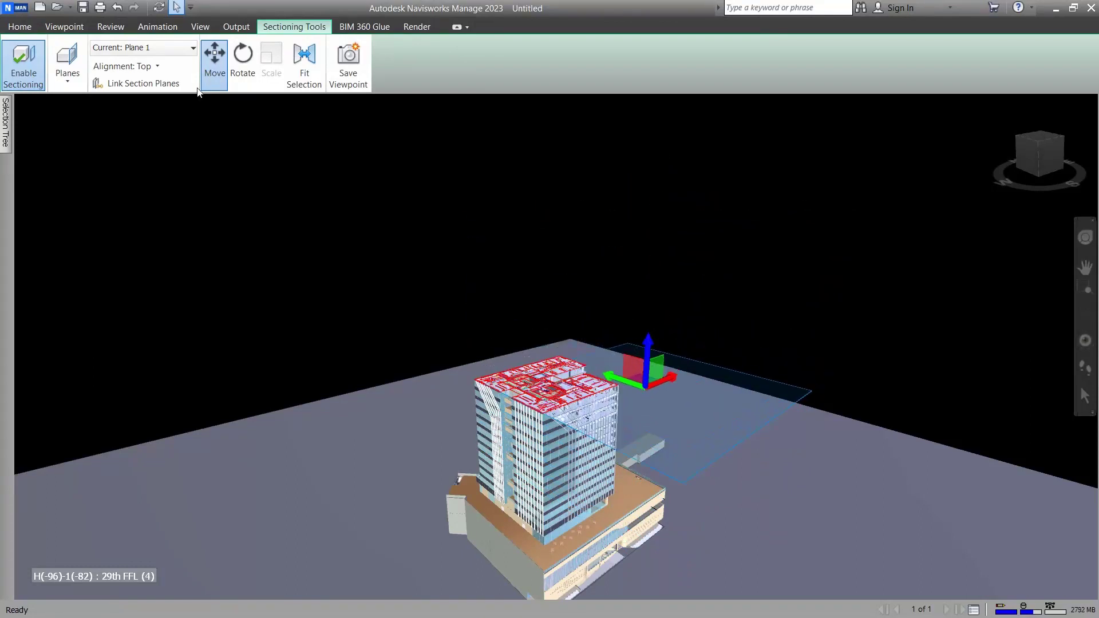
left_click(150, 67)
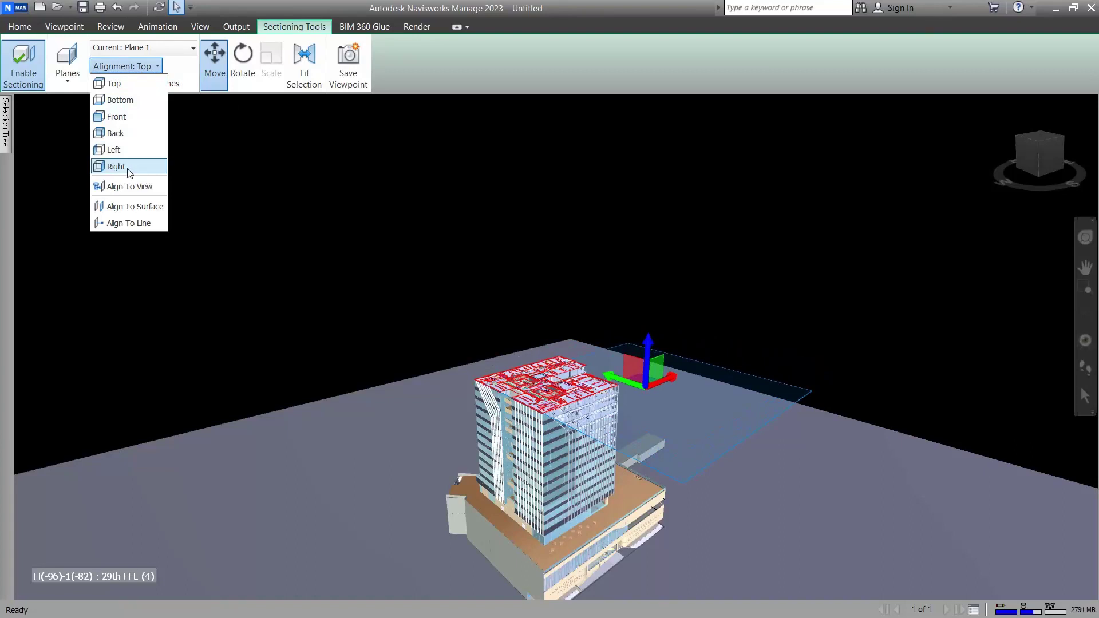
left_click(158, 209)
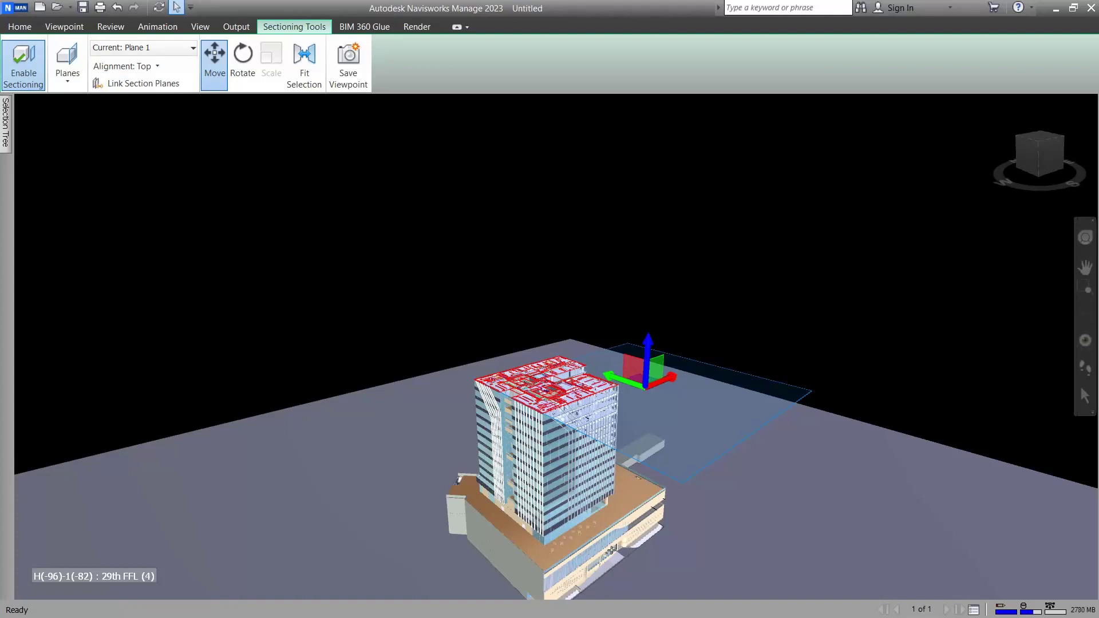
left_click(649, 522)
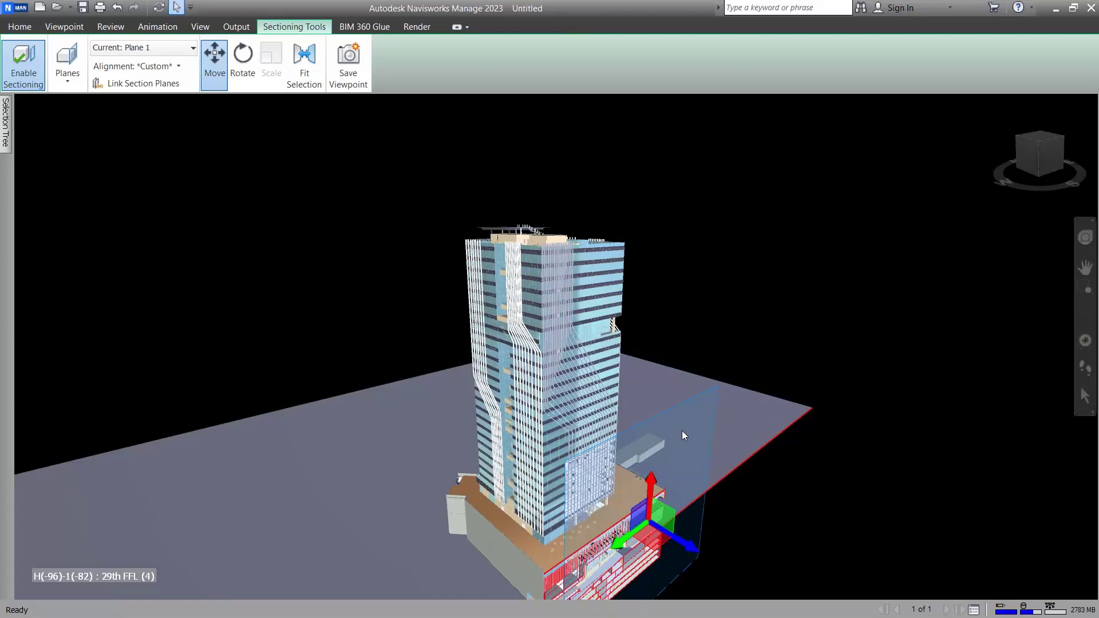
left_click(171, 65)
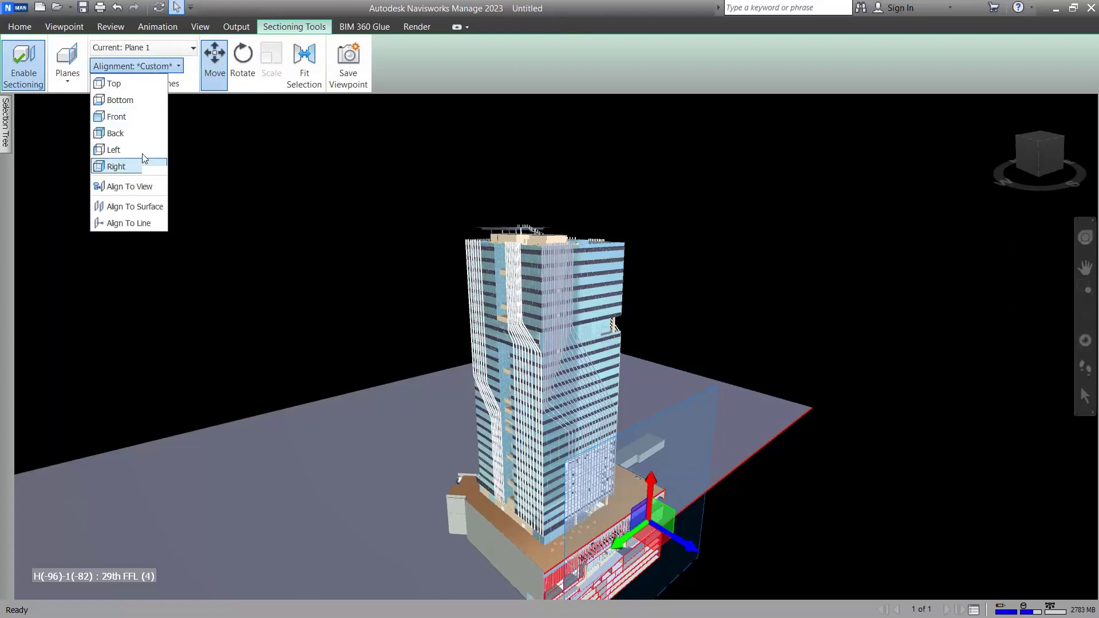
left_click(115, 84)
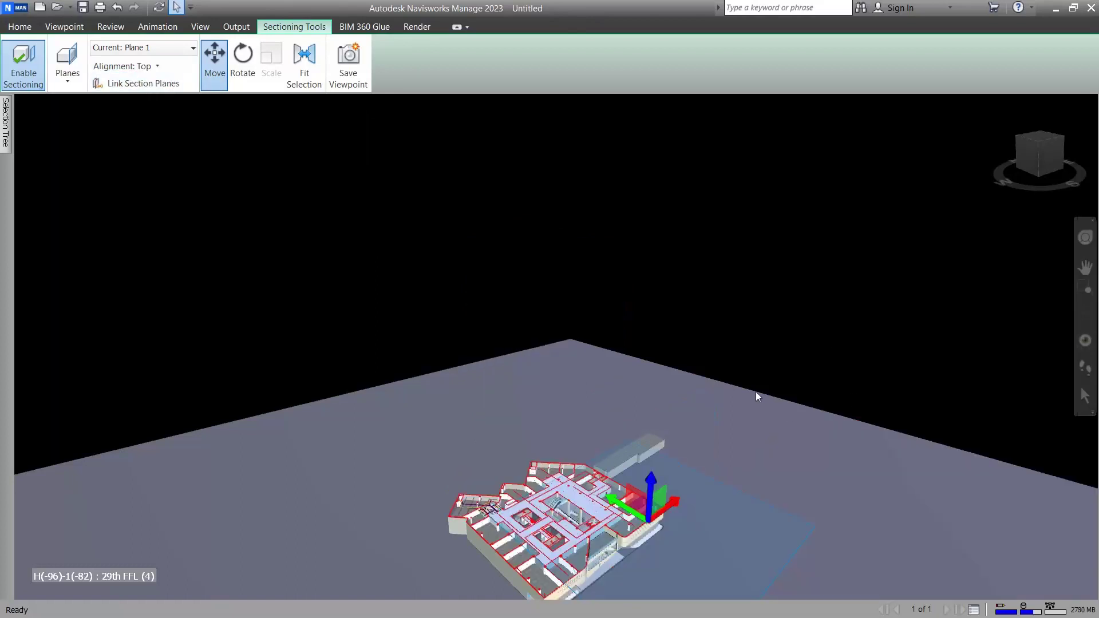
Step: Drag the Z arrow down to leave only a single ground-level floor plate visible
middle_click_drag(758, 396, 753, 346, "shift")
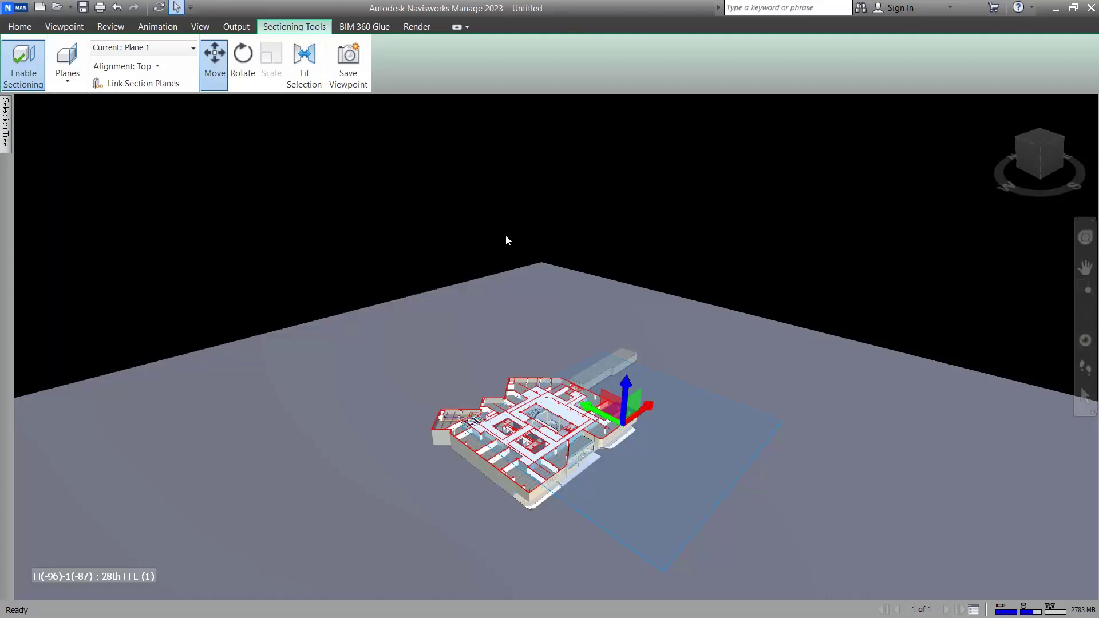
middle_click_drag(685, 373, 671, 325, "shift")
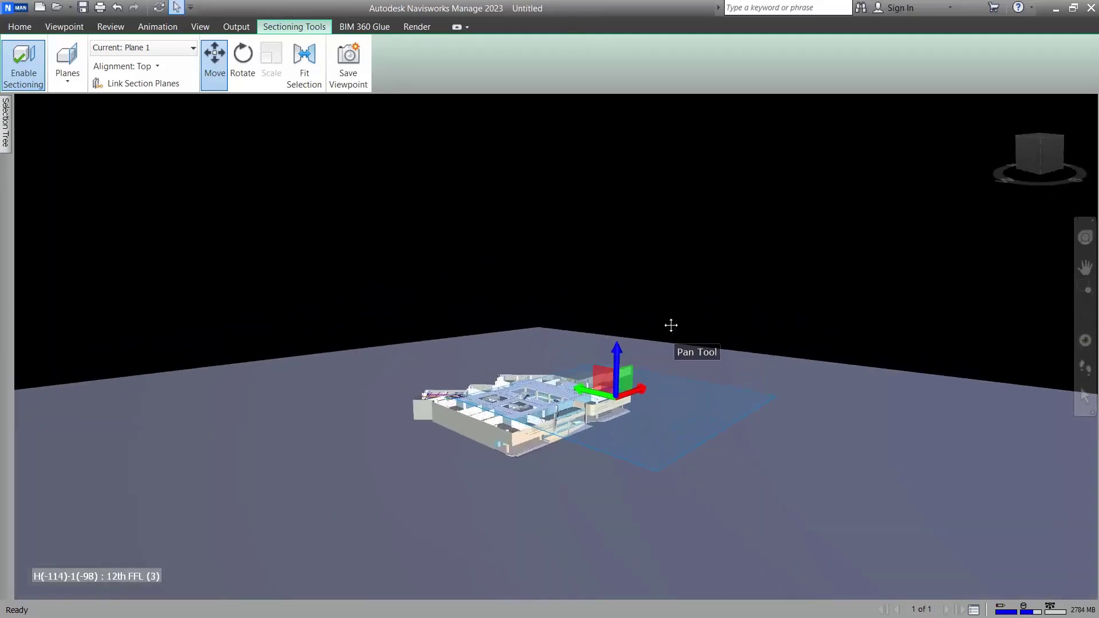
left_click_drag(620, 356, 618, 371)
middle_click_drag(677, 348, 677, 349, "shift")
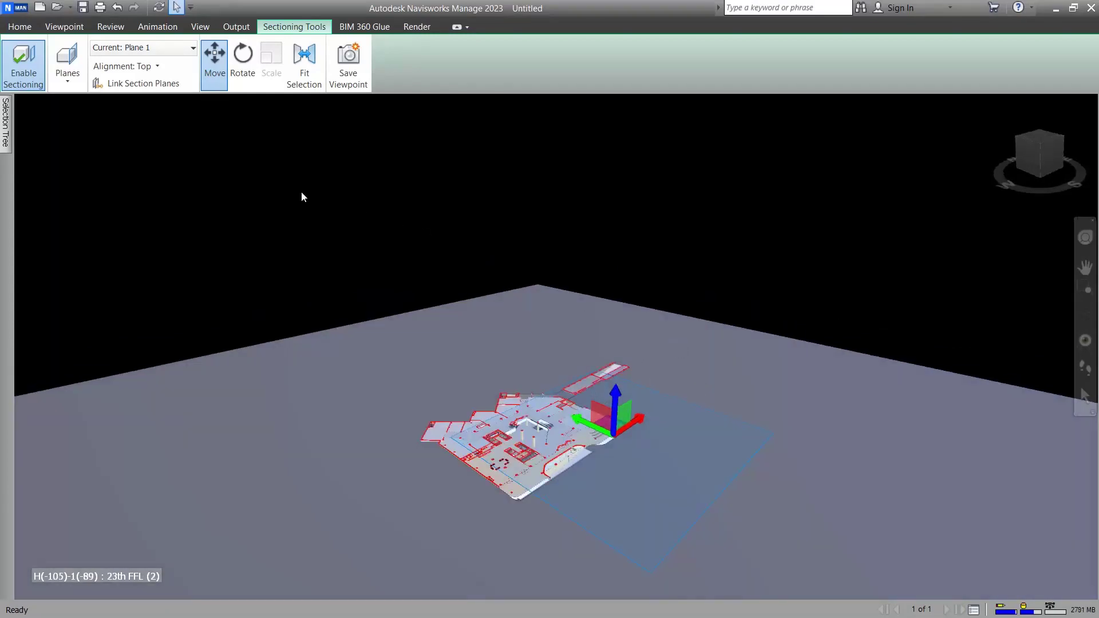
left_click(72, 26)
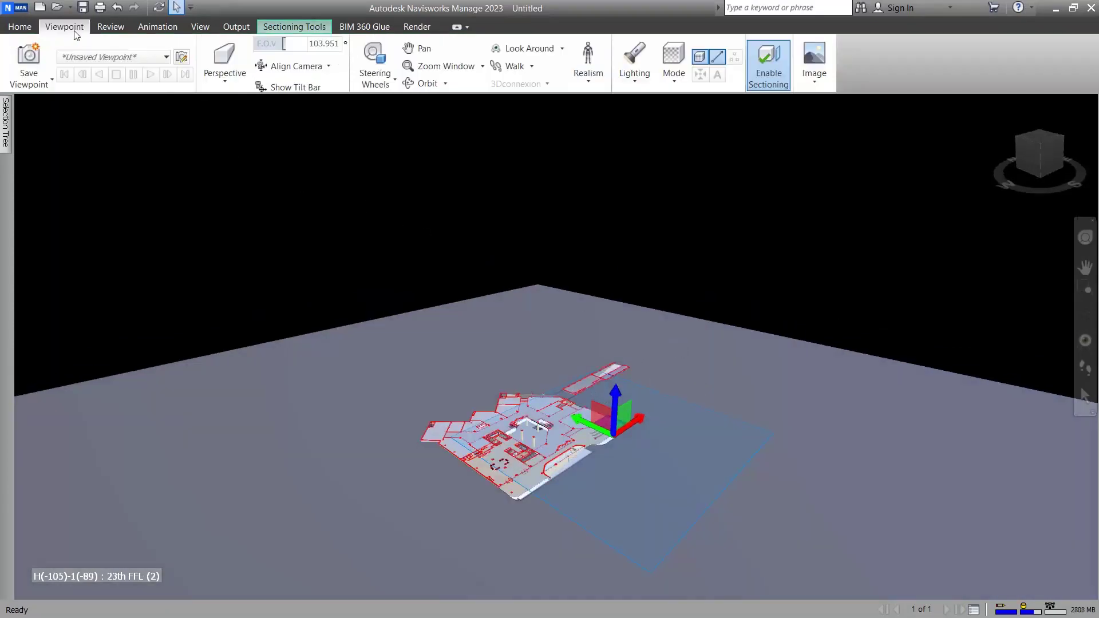
Step: Save viewpoints View (1) and View (2), raising the section plane higher up the tower
left_click(35, 62)
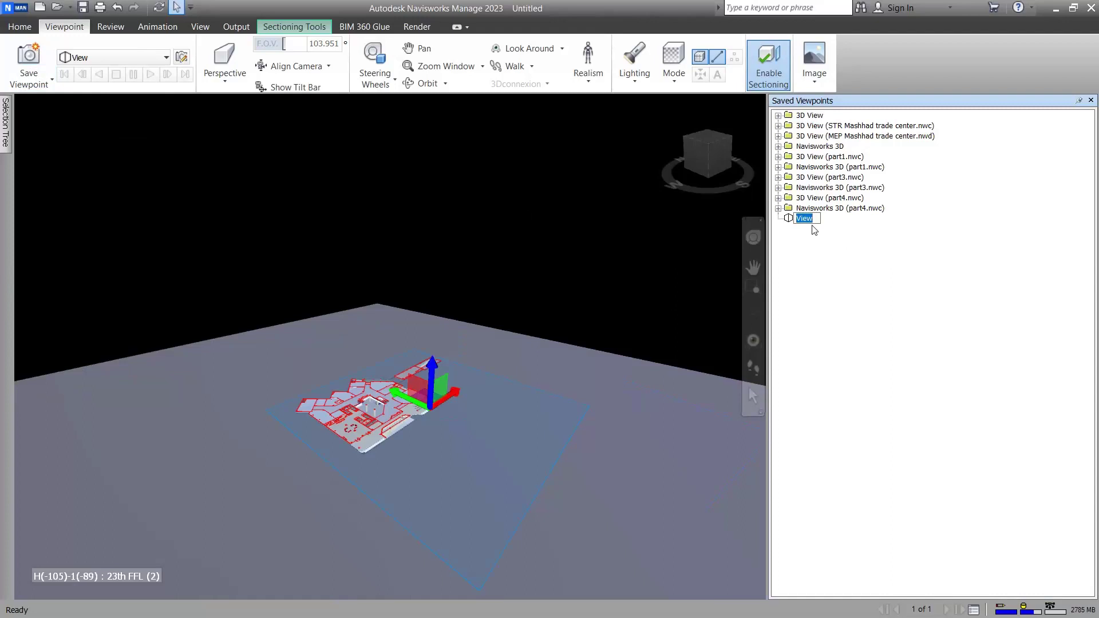
left_click(538, 256)
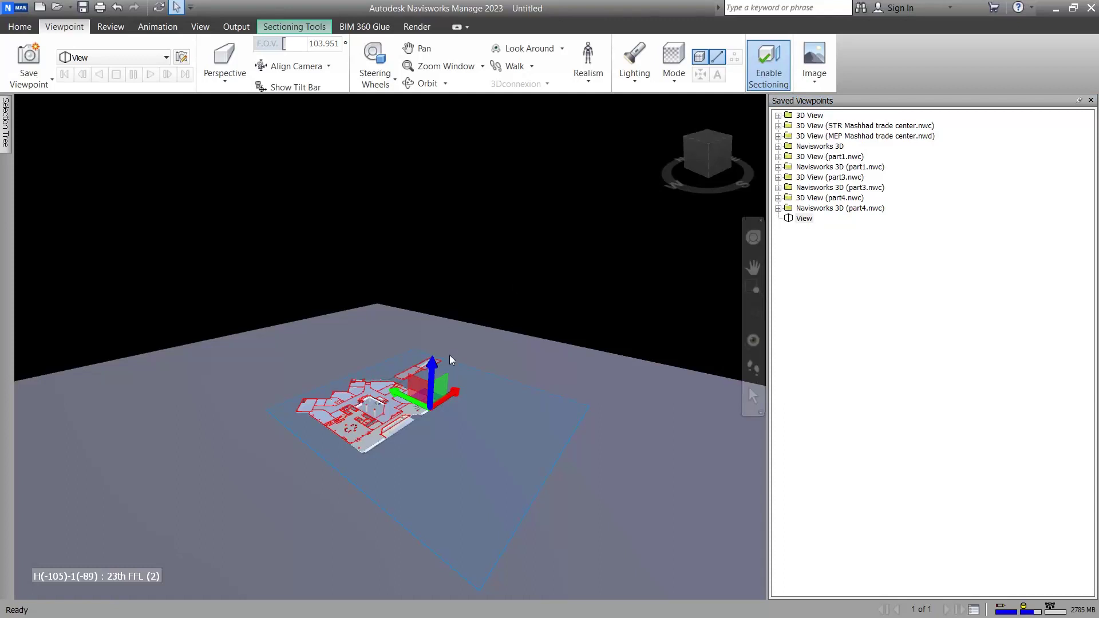
left_click_drag(438, 375, 453, 314)
left_click(29, 60)
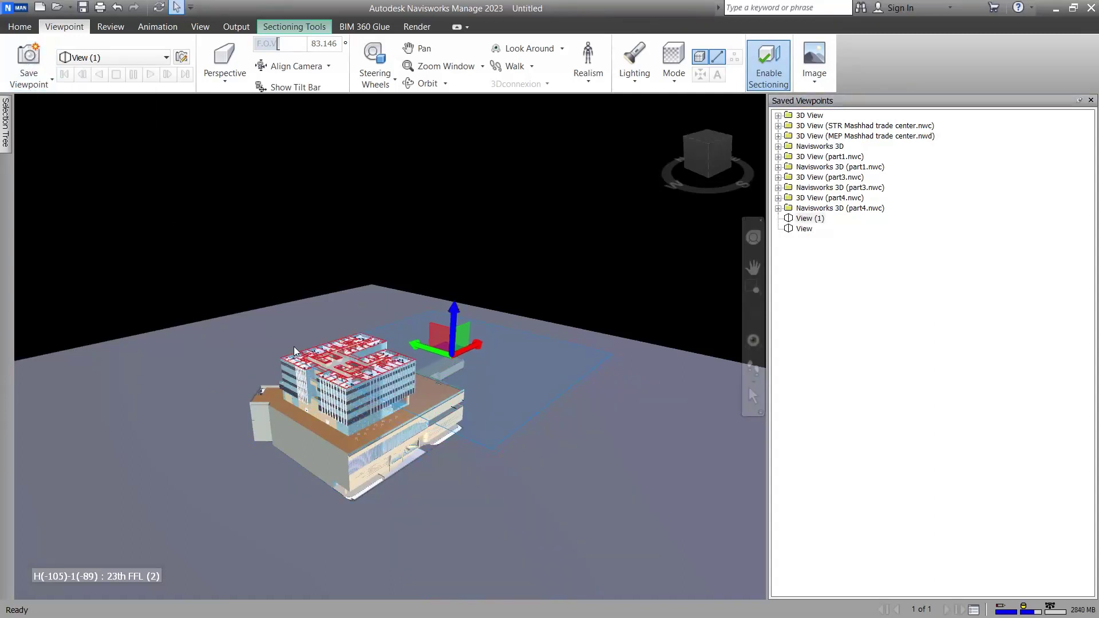
left_click(29, 55)
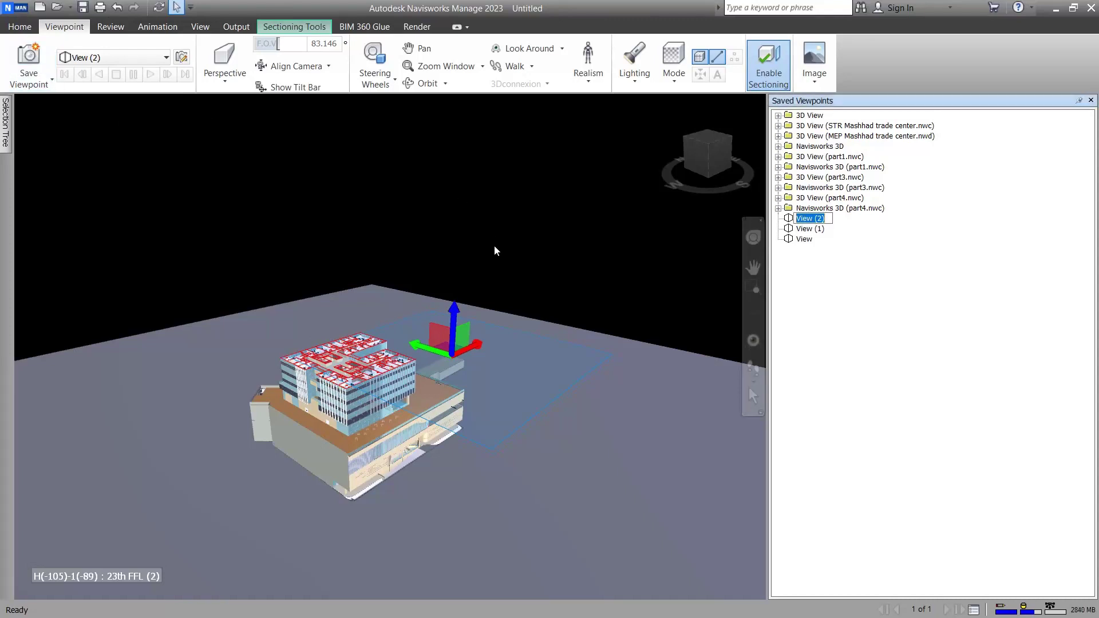
left_click_drag(455, 303, 456, 260)
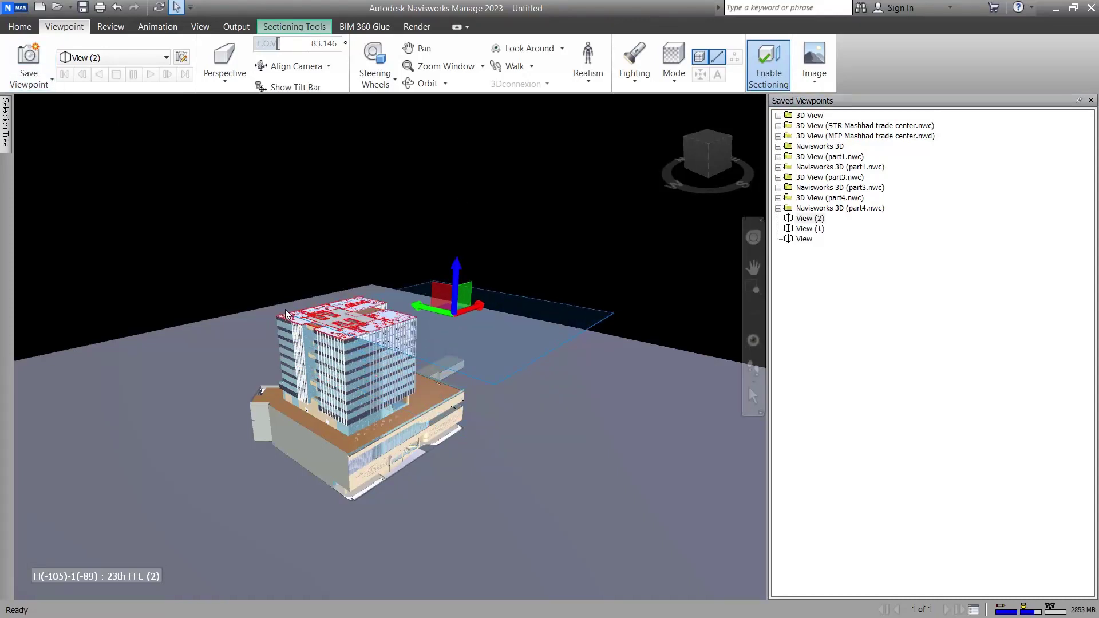
Step: Save View (3) to View (5): an overhead view, a cut-floor close-up, and a zoomed-out view
scroll(287, 312, "up", 5)
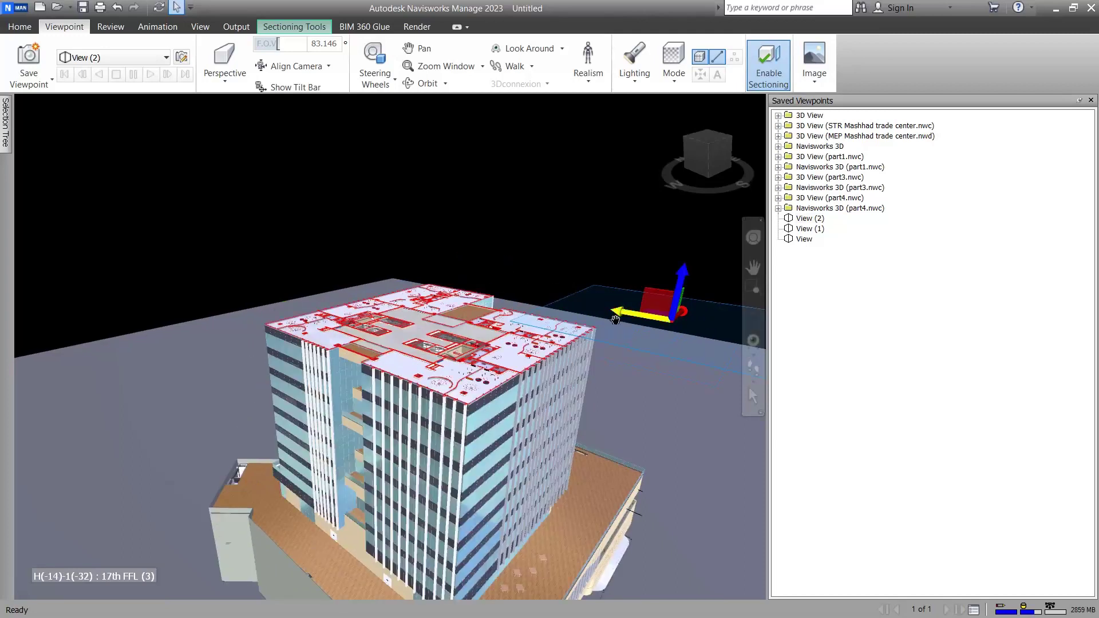
middle_click_drag(611, 316, 697, 316, "shift")
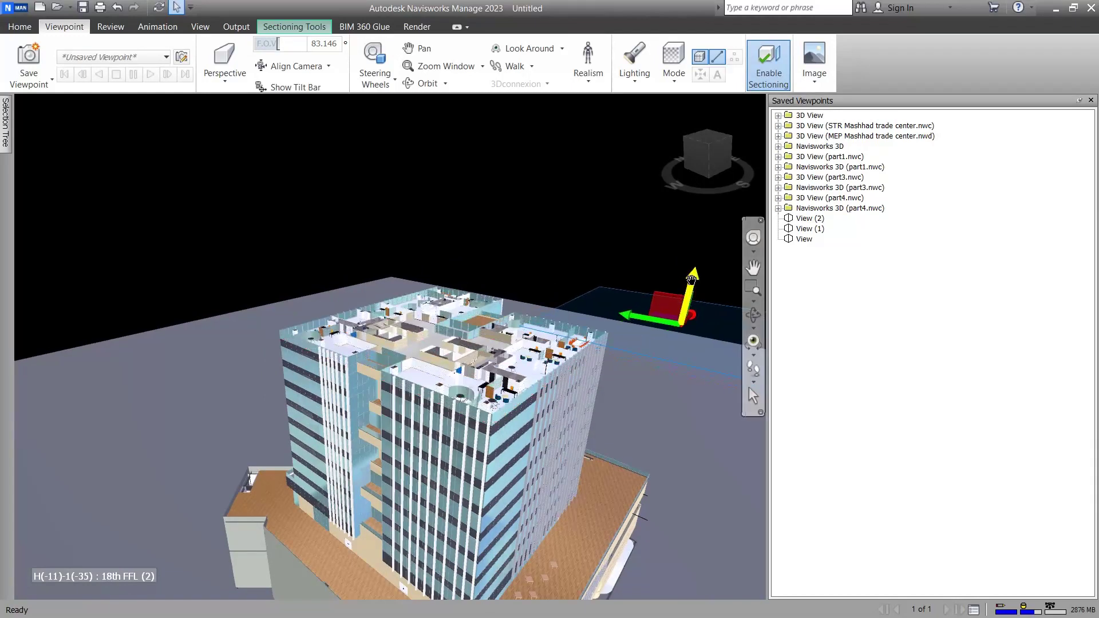
left_click(43, 60)
middle_click_drag(616, 235, 529, 343, "shift")
scroll(532, 341, "up", 3)
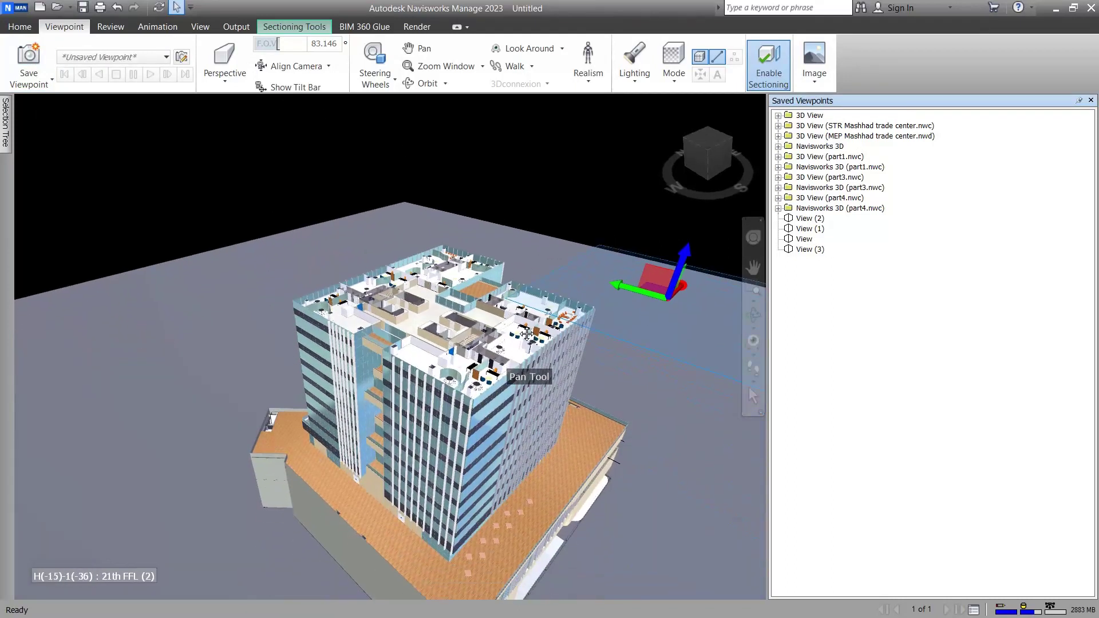
scroll(538, 337, "up", 3)
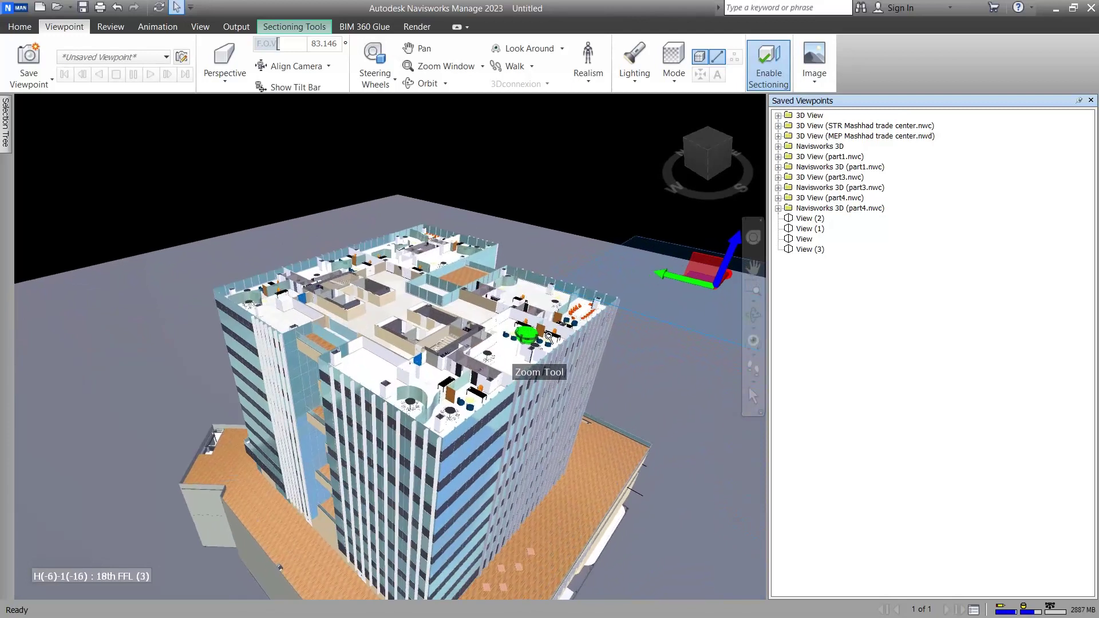
middle_click_drag(538, 338, 602, 359)
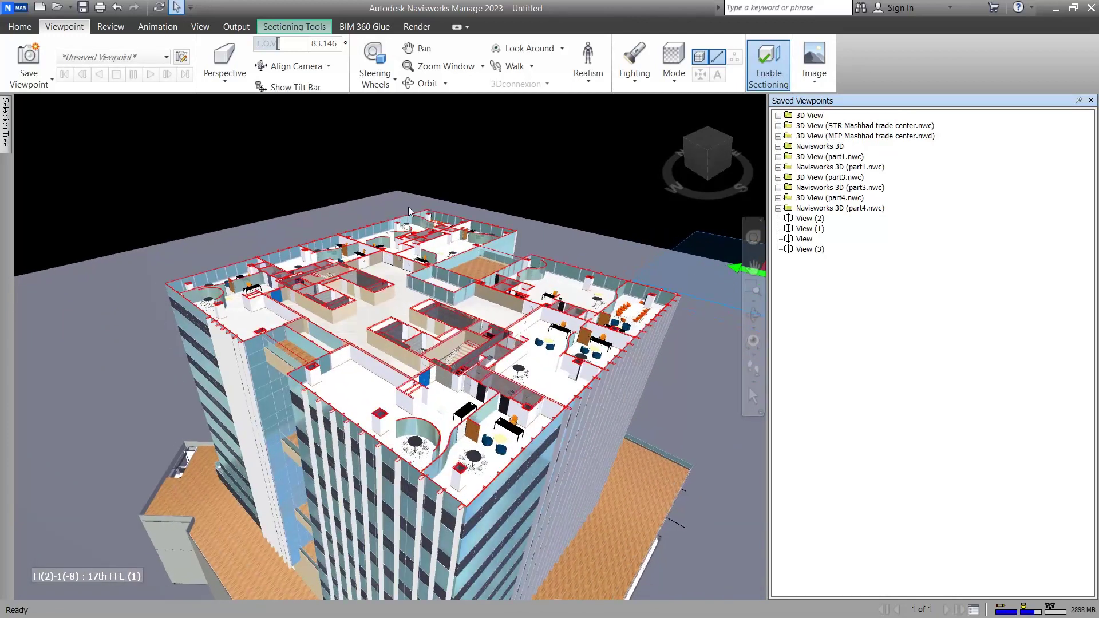
left_click(29, 61)
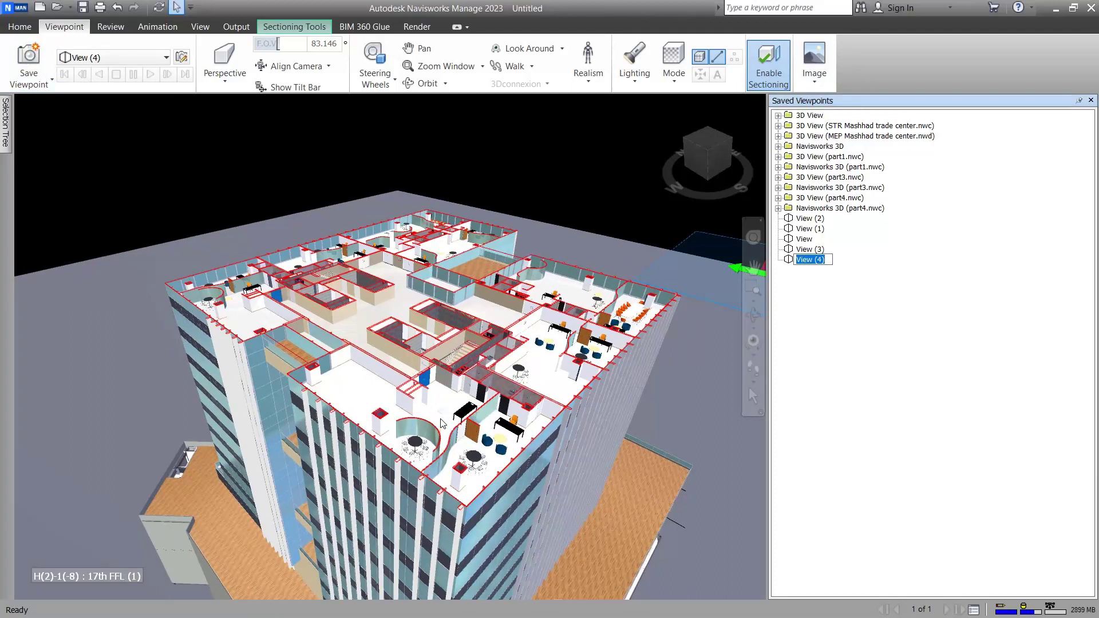
scroll(449, 417, "down", 2)
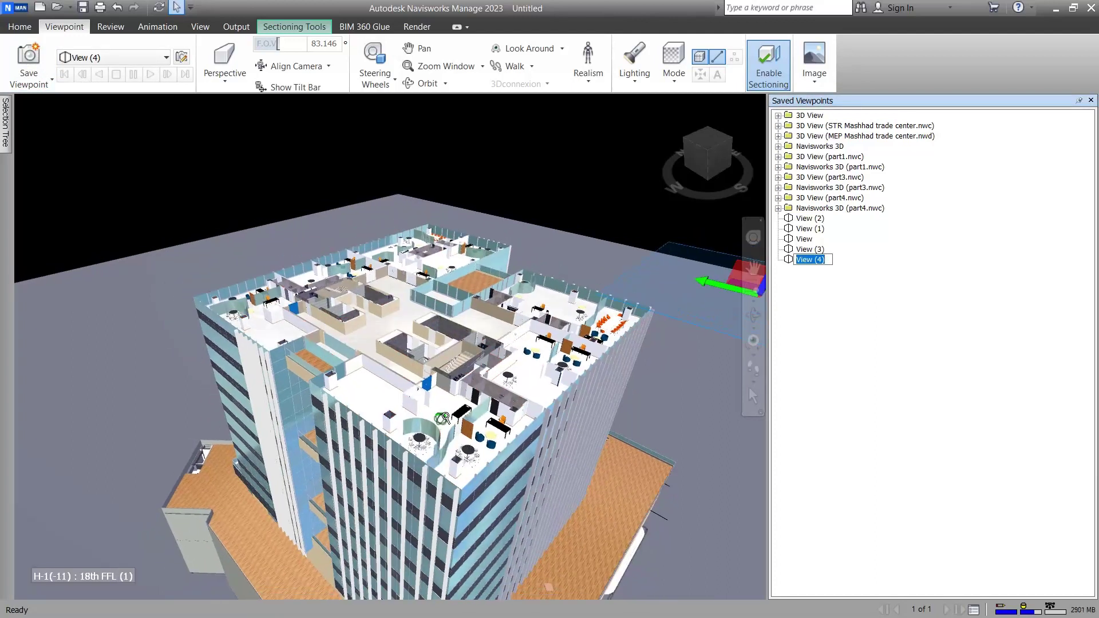
scroll(459, 408, "down", 1)
scroll(460, 405, "down", 2)
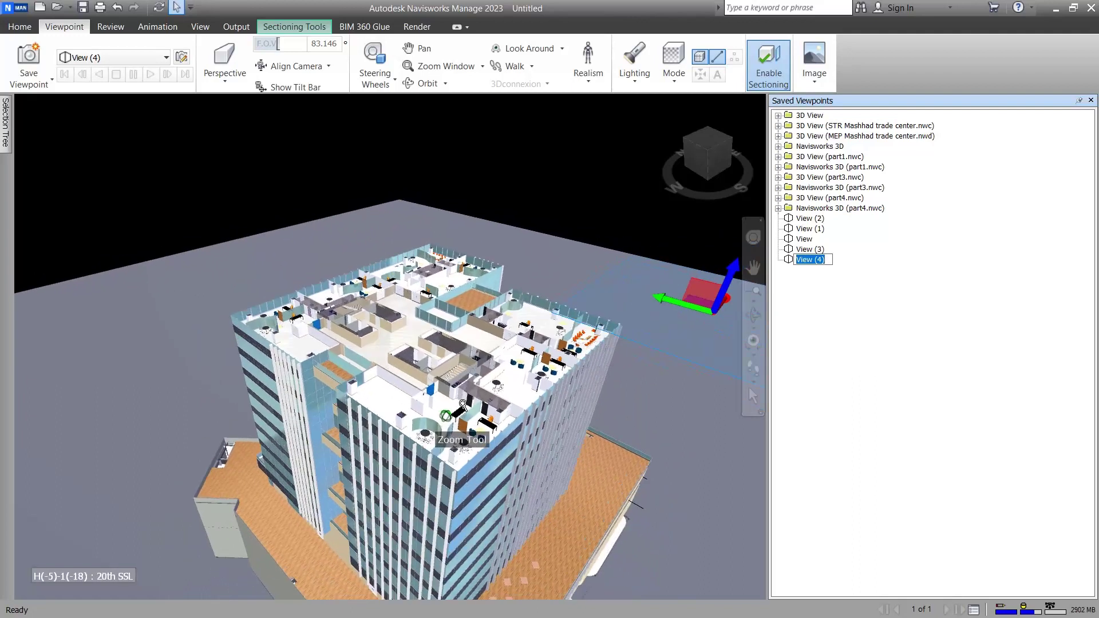
scroll(462, 404, "down", 3)
left_click(28, 63)
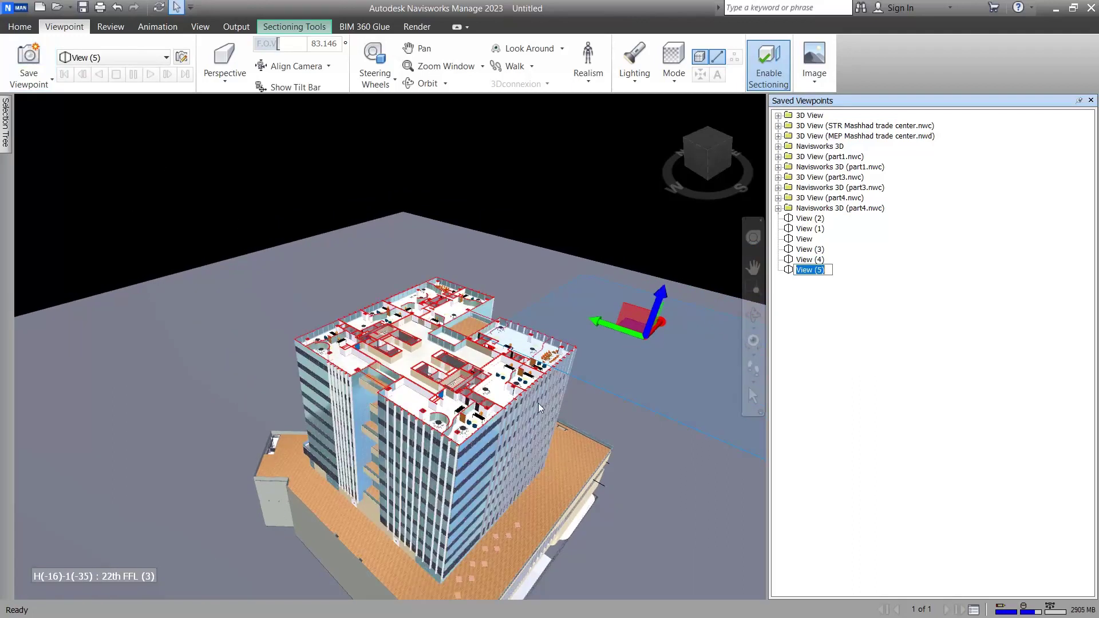
Step: Save View (6) to View (8) from a low angle while raising the section plane near the top
middle_click_drag(537, 406, 553, 373, "shift")
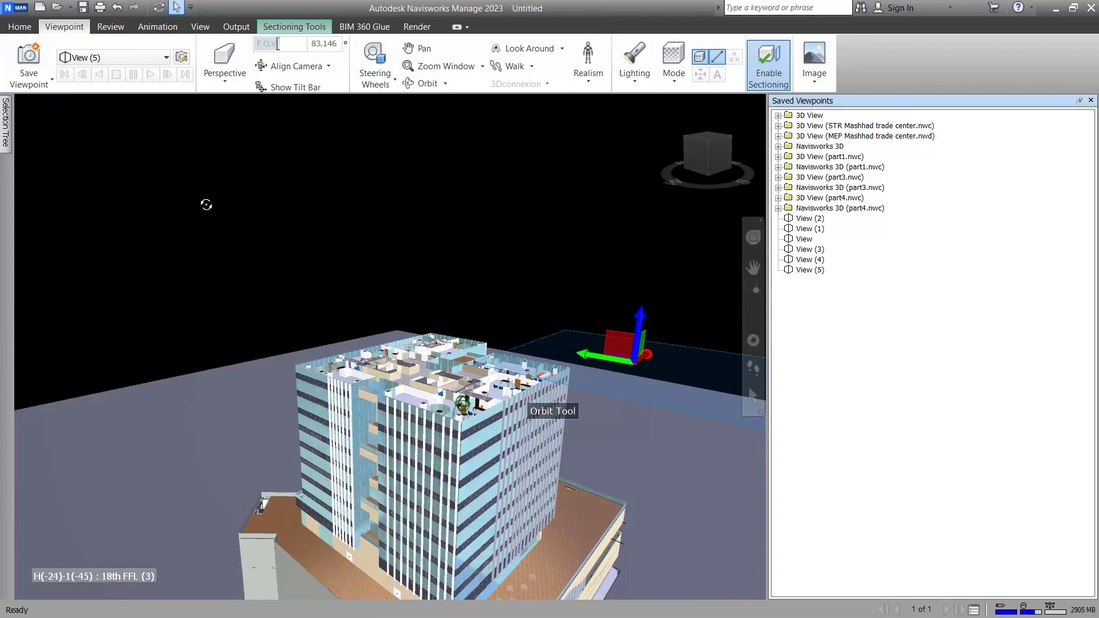
left_click(29, 63)
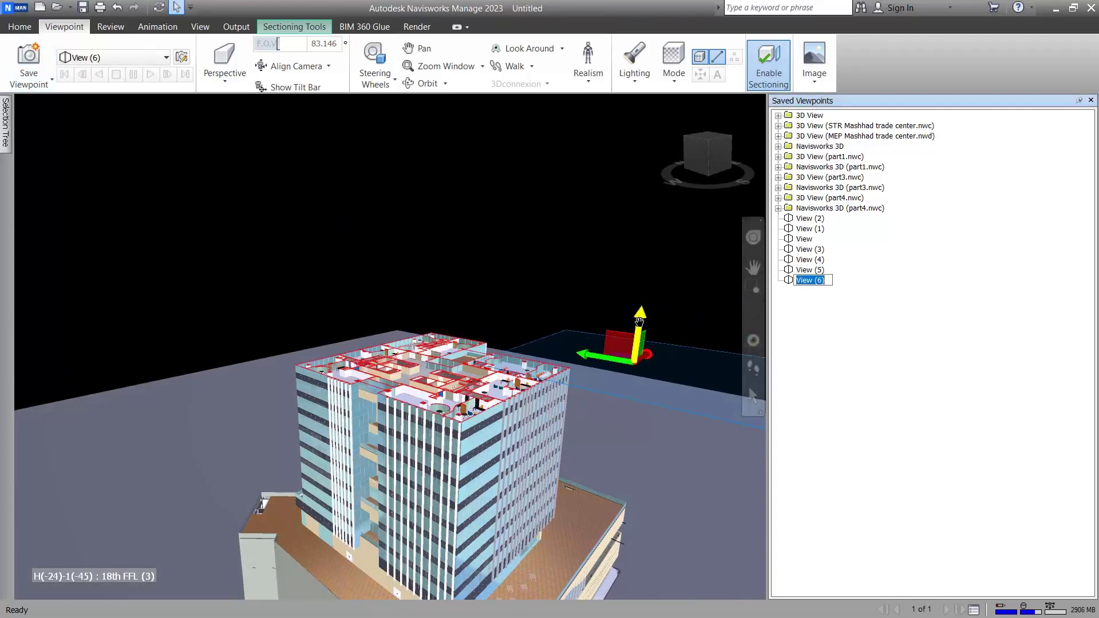
left_click_drag(639, 322, 643, 211)
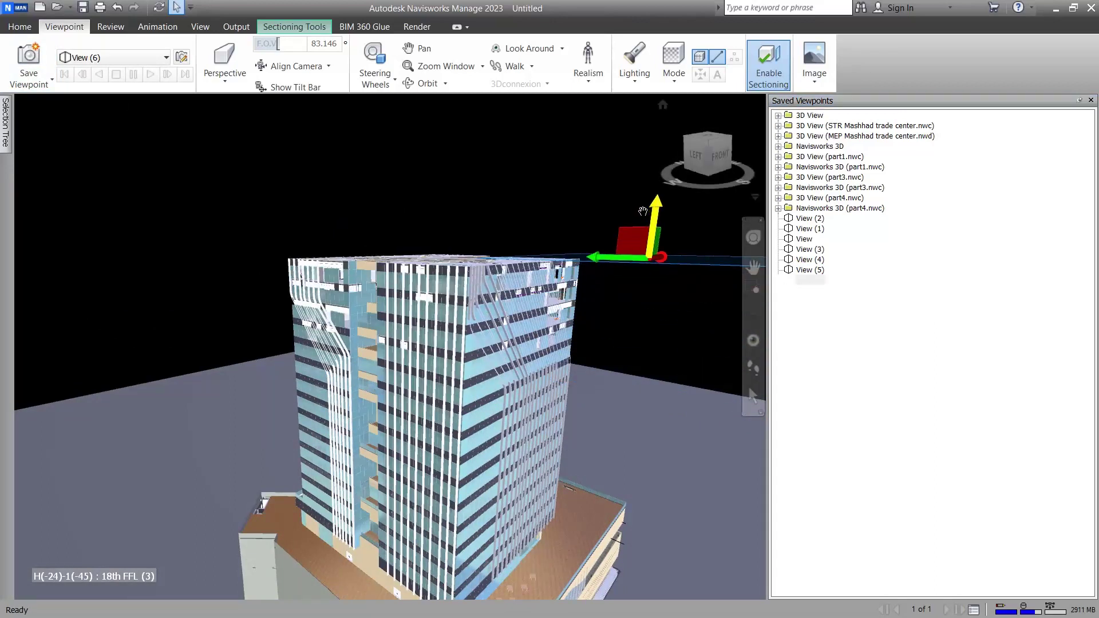
left_click(28, 63)
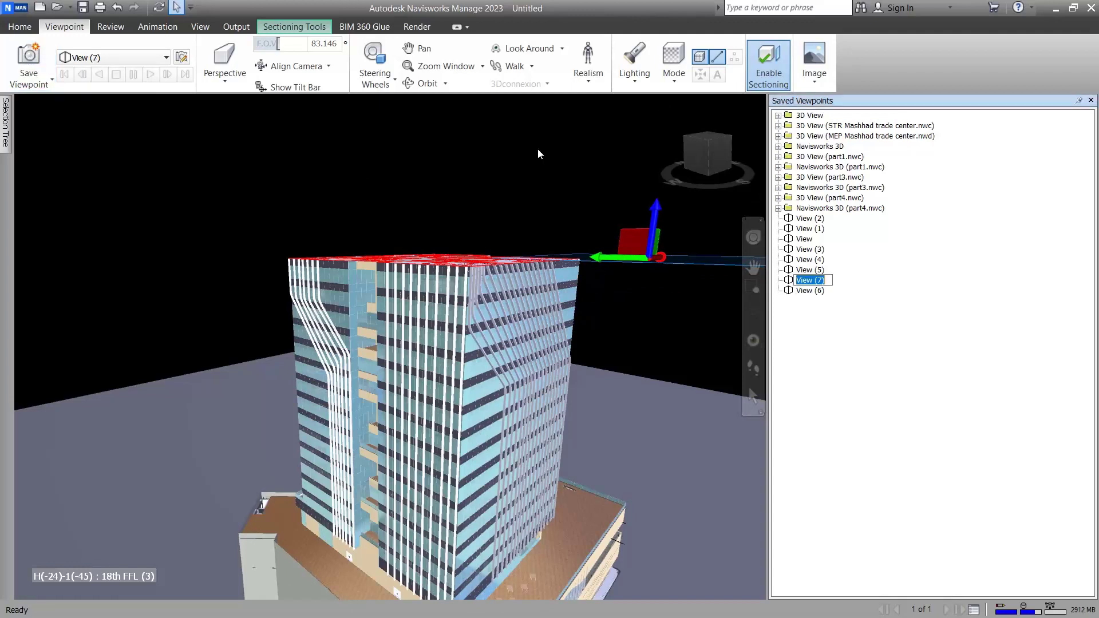
left_click_drag(655, 204, 656, 174)
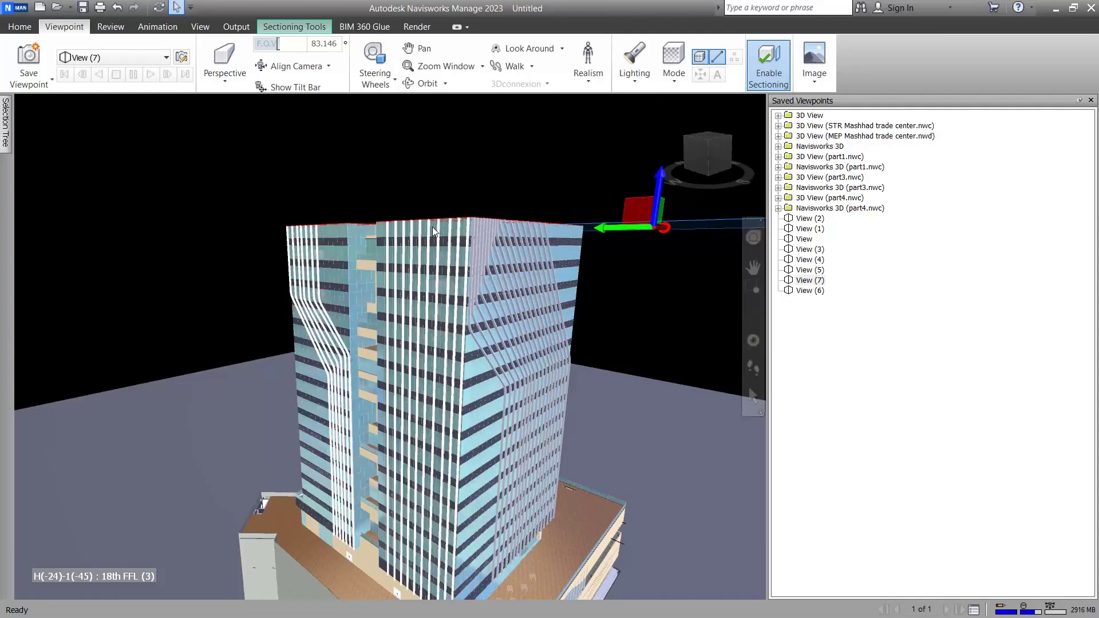
left_click(28, 57)
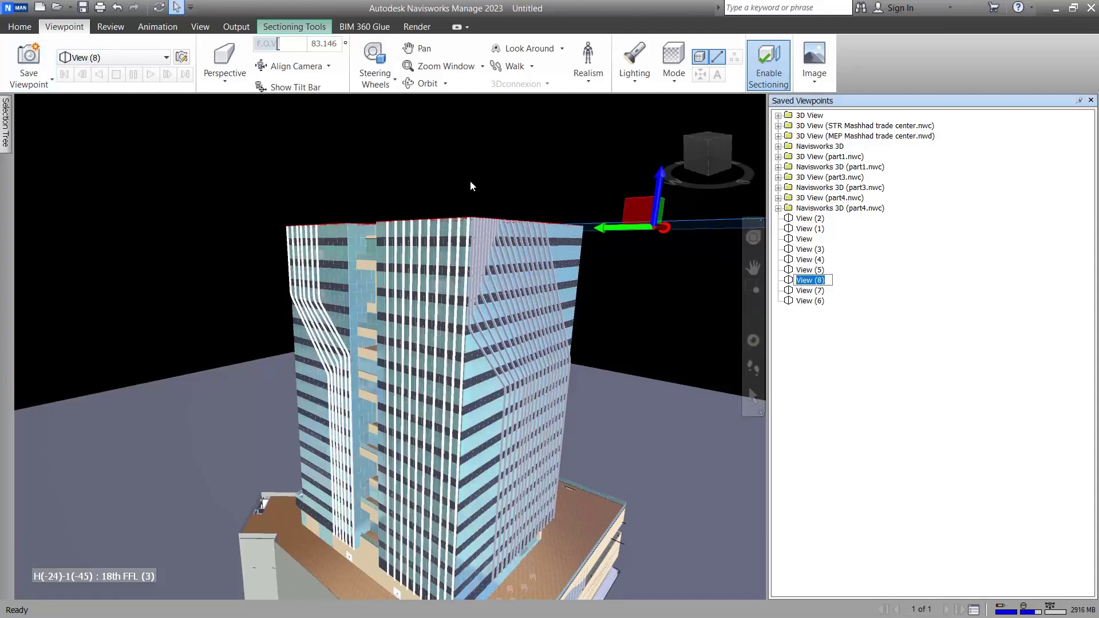
left_click(466, 225)
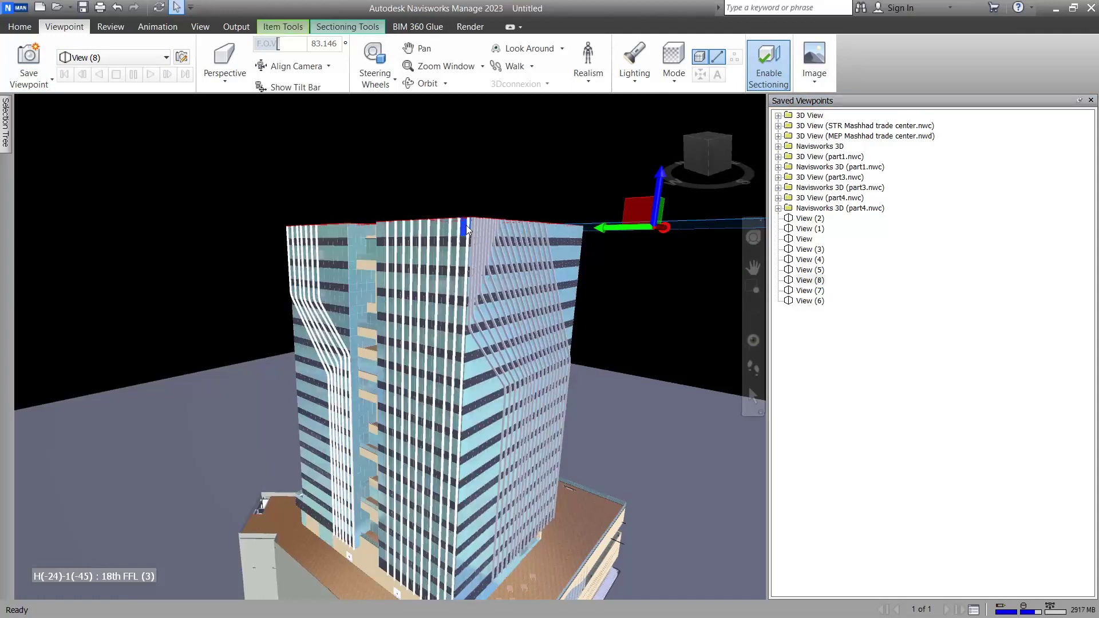
mouse_move(466, 224)
middle_mouse_down("shift")
mouse_move(512, 239)
mouse_move(513, 312)
middle_mouse_up("shift")
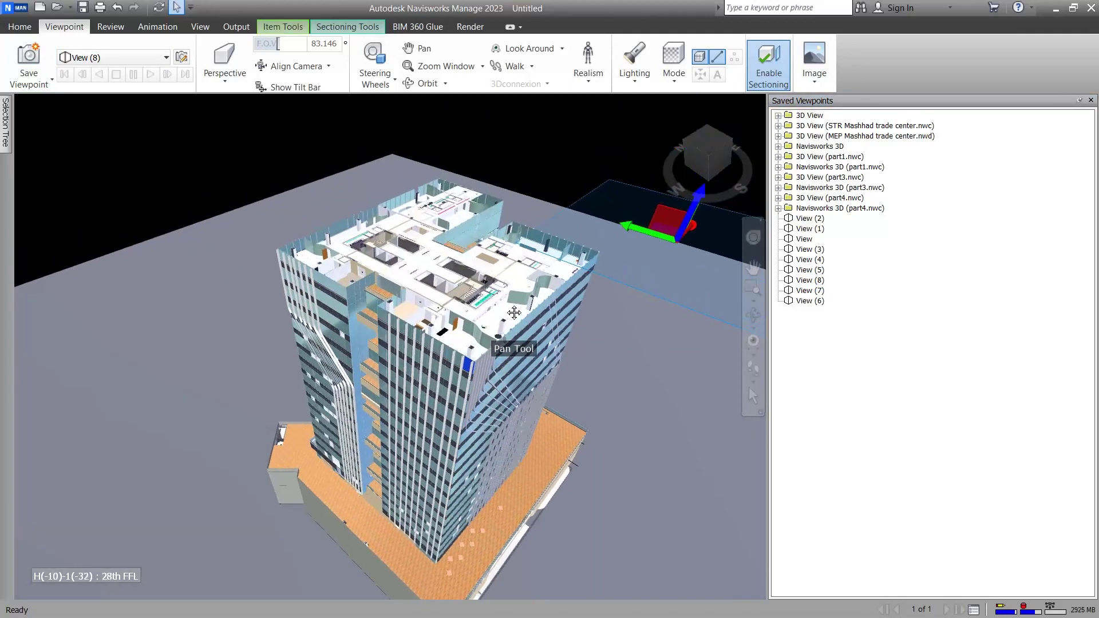
Step: Save the overhead view of the sliced tower as View (9)
left_click(29, 57)
scroll(481, 177, "down", 1)
scroll(484, 180, "down", 2)
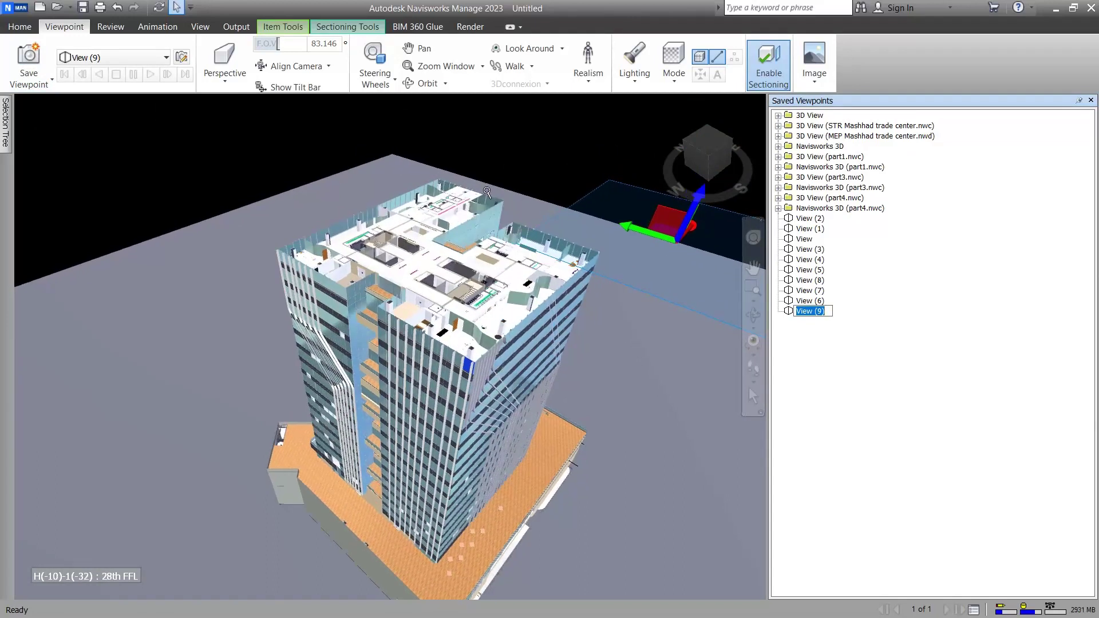
scroll(484, 189, "up", 5)
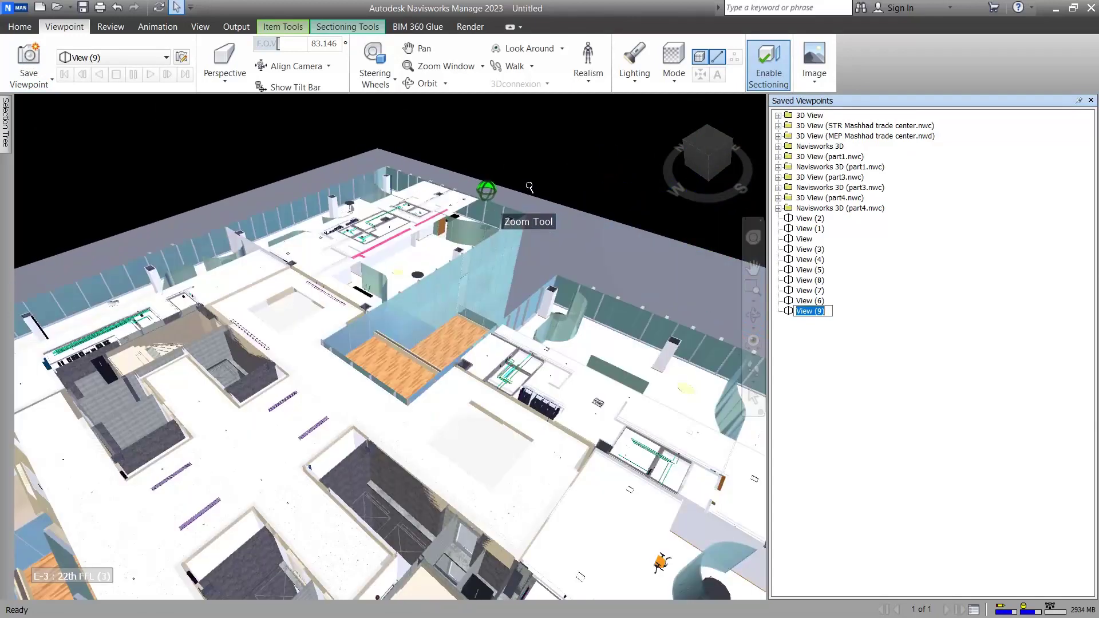
scroll(483, 357, "up", 2)
Step: Save a close-up of the cut floor plate as View (10), then zoom out to the whole tower
left_click_drag(483, 356, 566, 394)
scroll(565, 394, "down", 3)
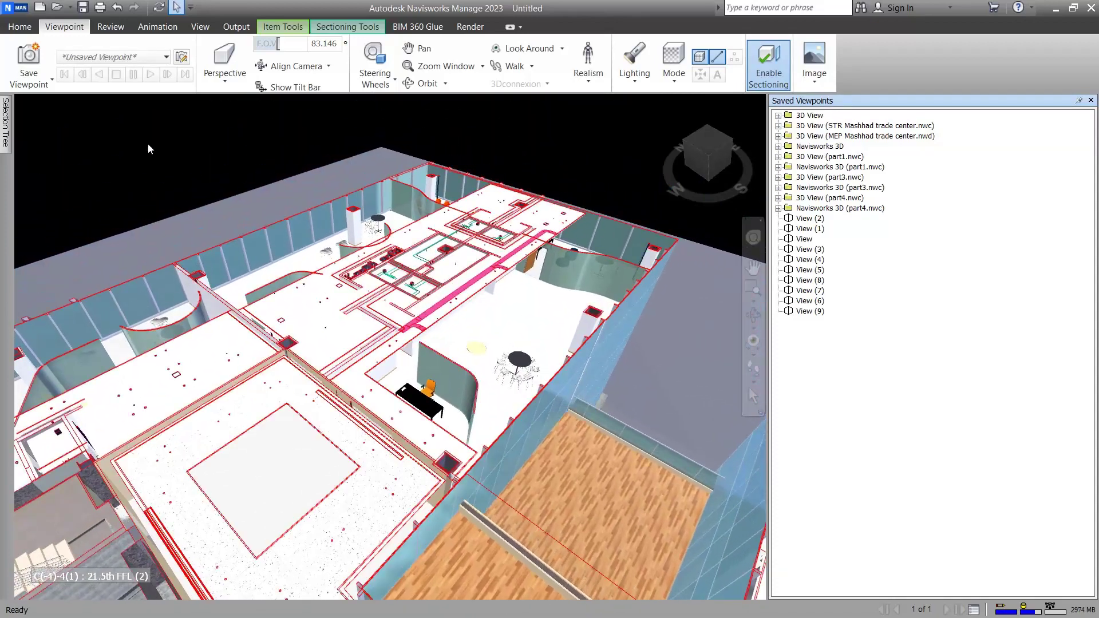
left_click(29, 60)
scroll(428, 250, "up", 2)
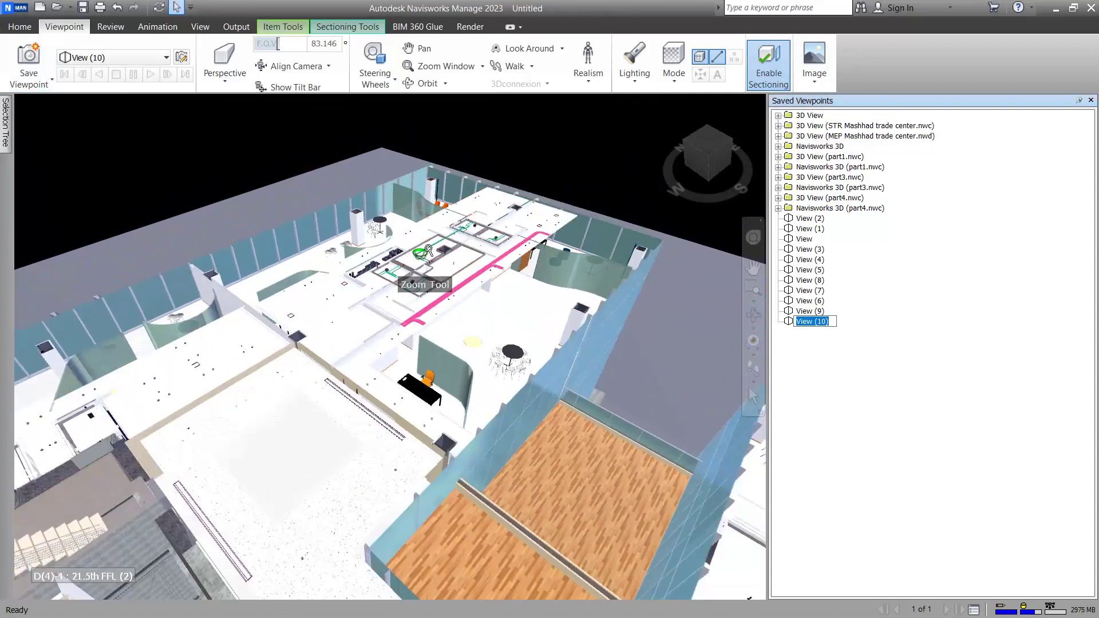
scroll(458, 230, "down", 5)
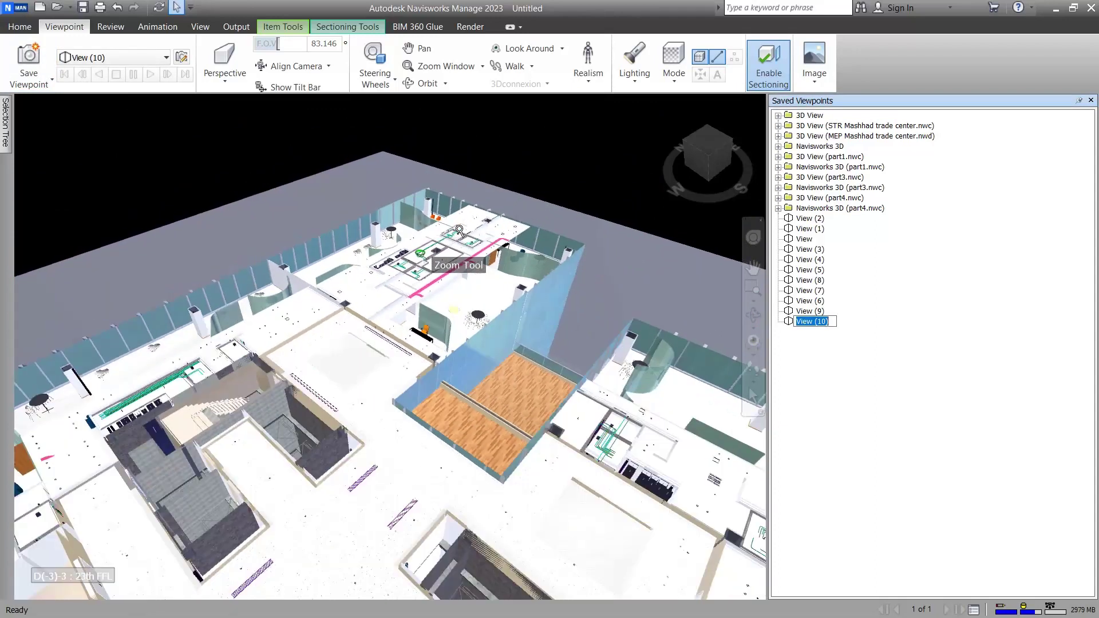
scroll(460, 229, "down", 5)
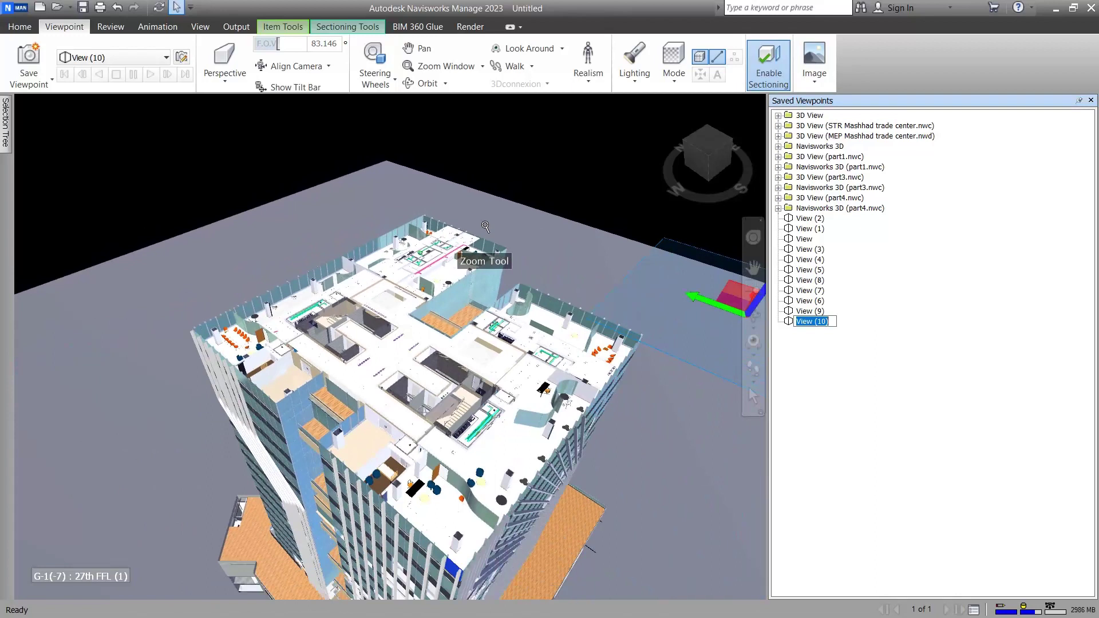
scroll(485, 226, "down", 3)
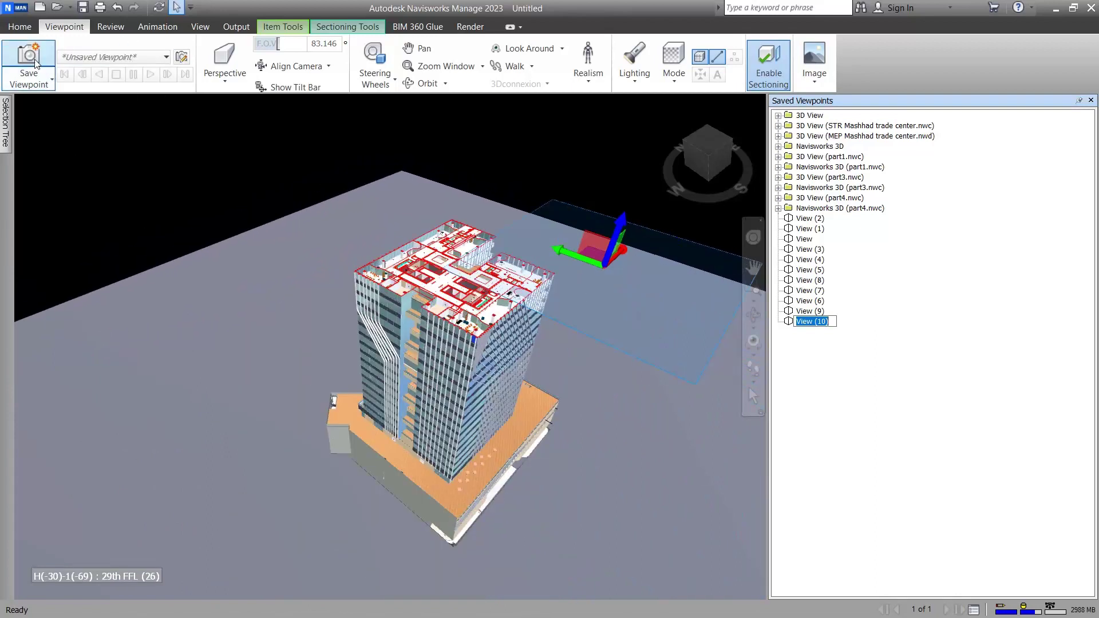
Step: Save the whole-tower view as View (11), reframe it, and raise the section plane
left_click(30, 55)
middle_click_drag(649, 432, 653, 409, "shift")
middle_click_drag(630, 299, 636, 389)
scroll(577, 492, "down", 3)
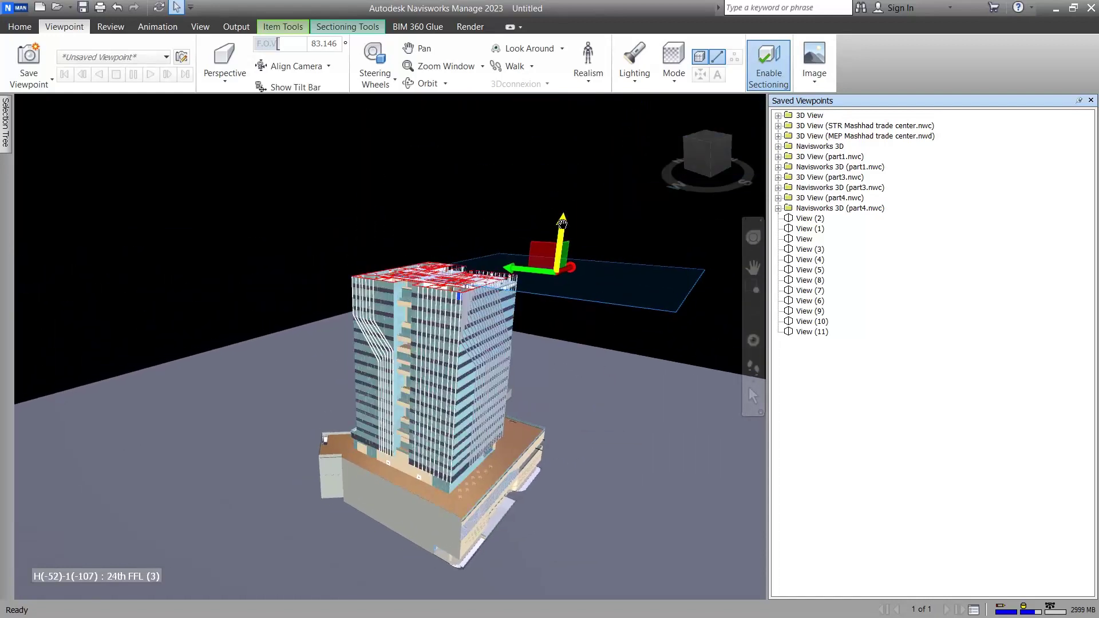
left_click_drag(562, 223, 575, 99)
Step: Save View (12) and View (13), then raise the section plane above the tower's roof
left_click(28, 60)
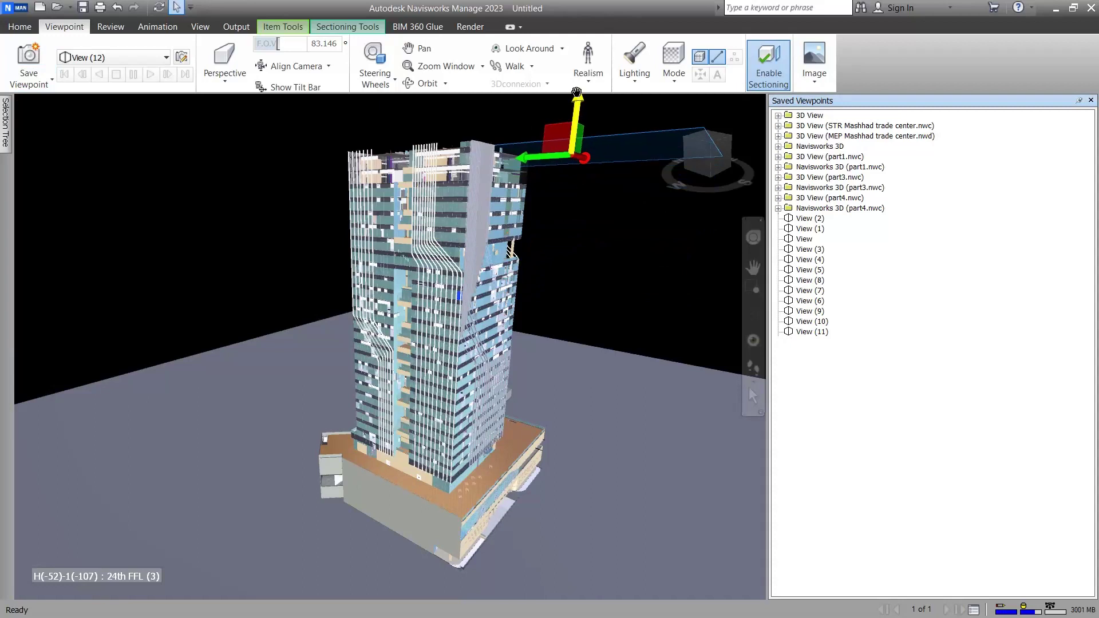
left_click(24, 54)
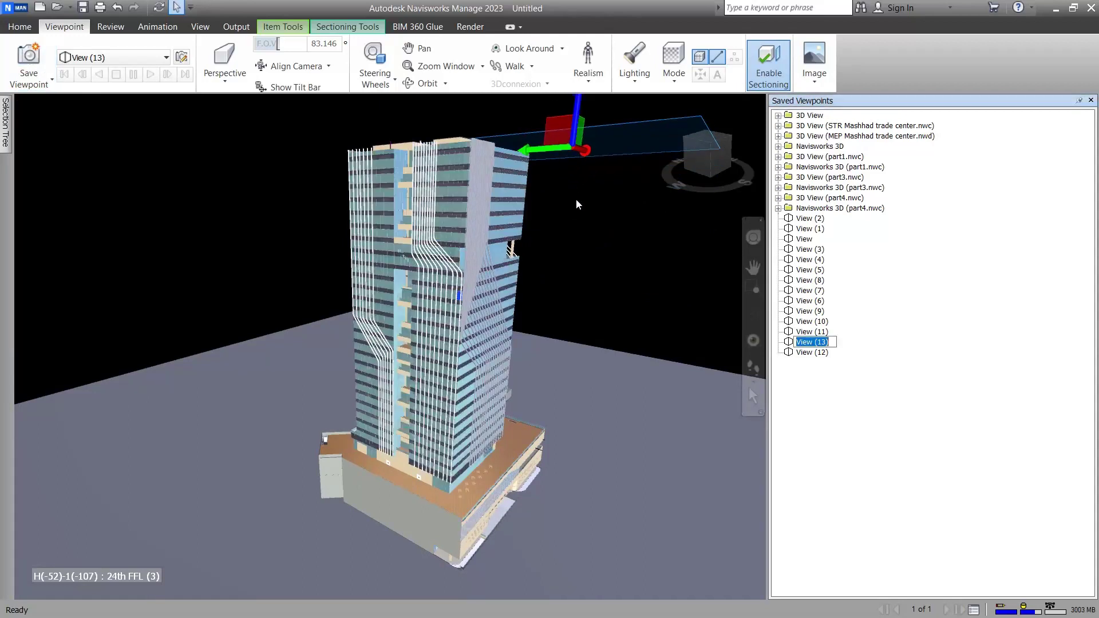
middle_click_drag(576, 198, 584, 251)
left_click_drag(582, 127, 582, 90)
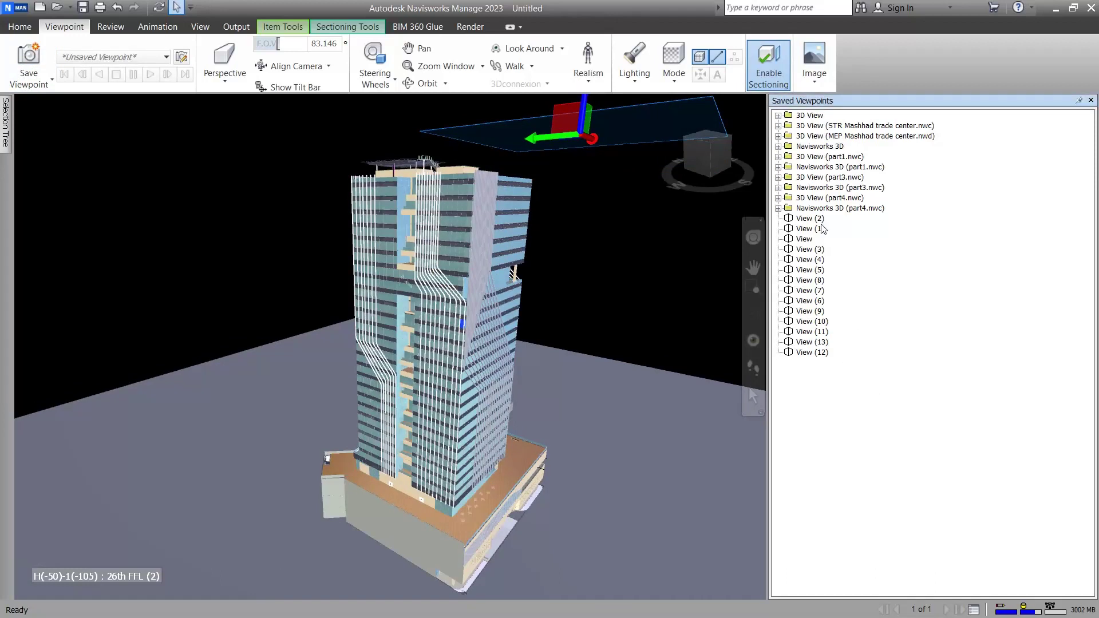
Step: Create a viewpoint animation named Animation and add saved views View (2) through View (12) to it
right_click(846, 391)
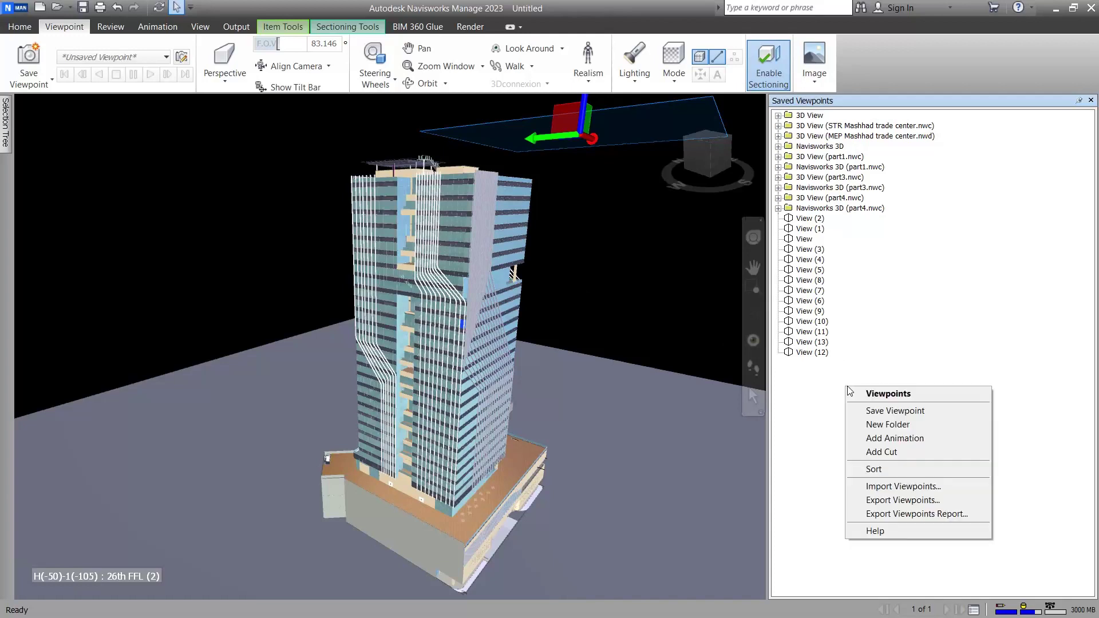
left_click(899, 438)
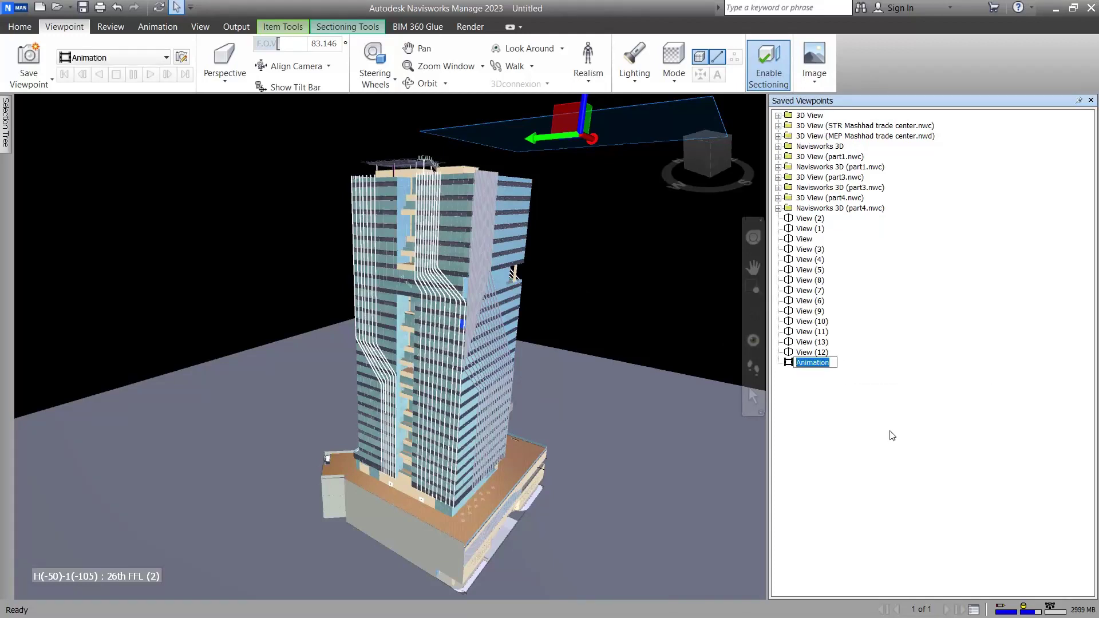
left_click(804, 219)
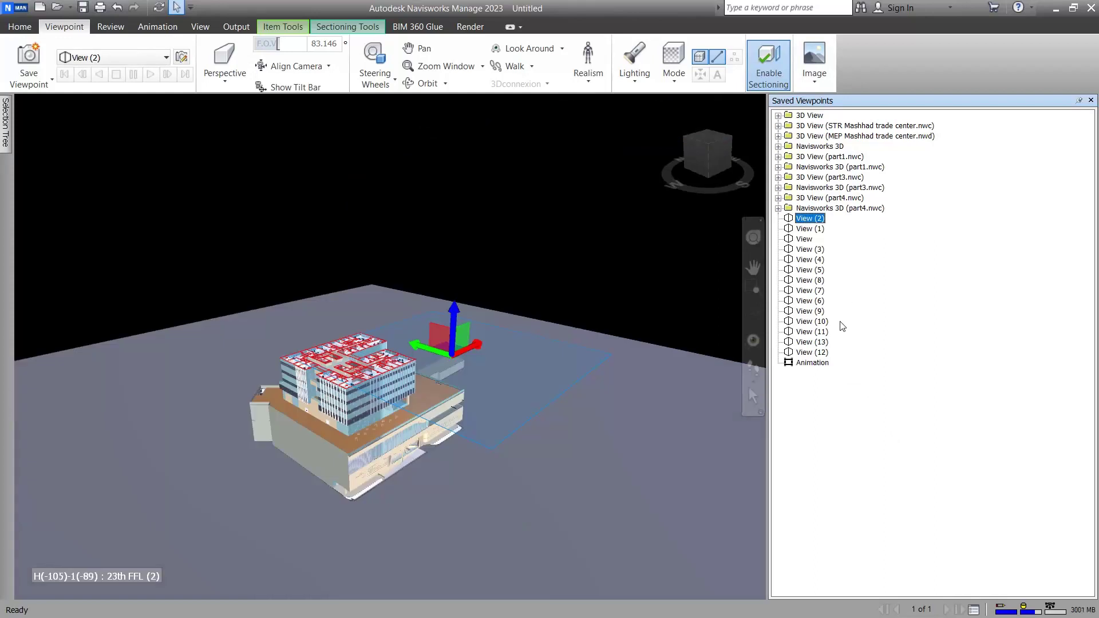
left_click(821, 352, "shift")
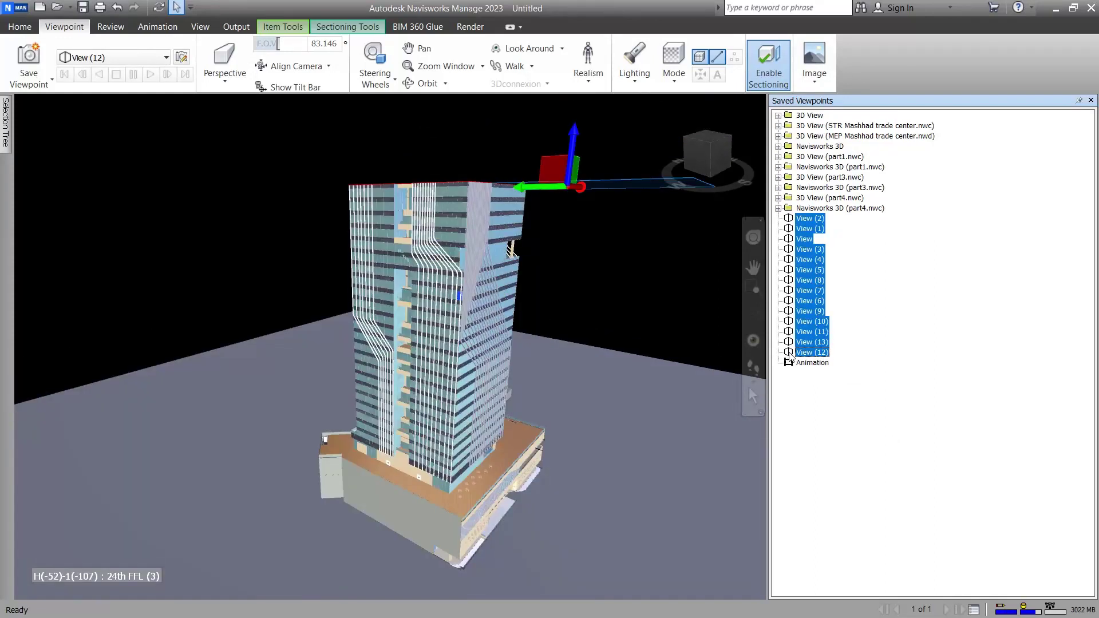
left_click_drag(790, 366, 790, 363)
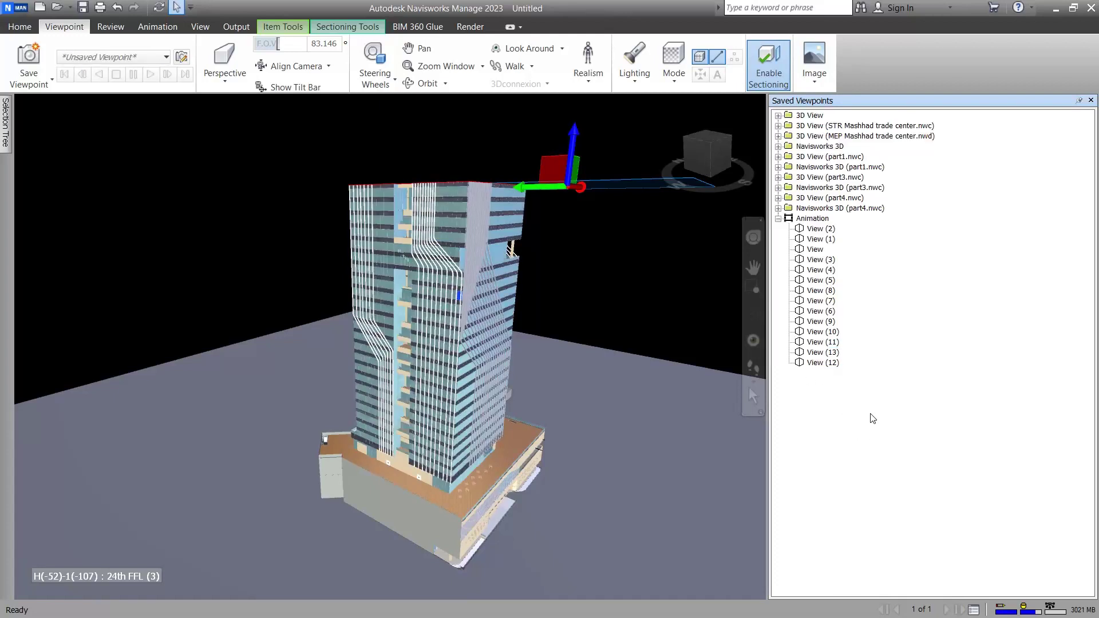
Step: Move View to the start of the Animation and select the animation
left_click(806, 249)
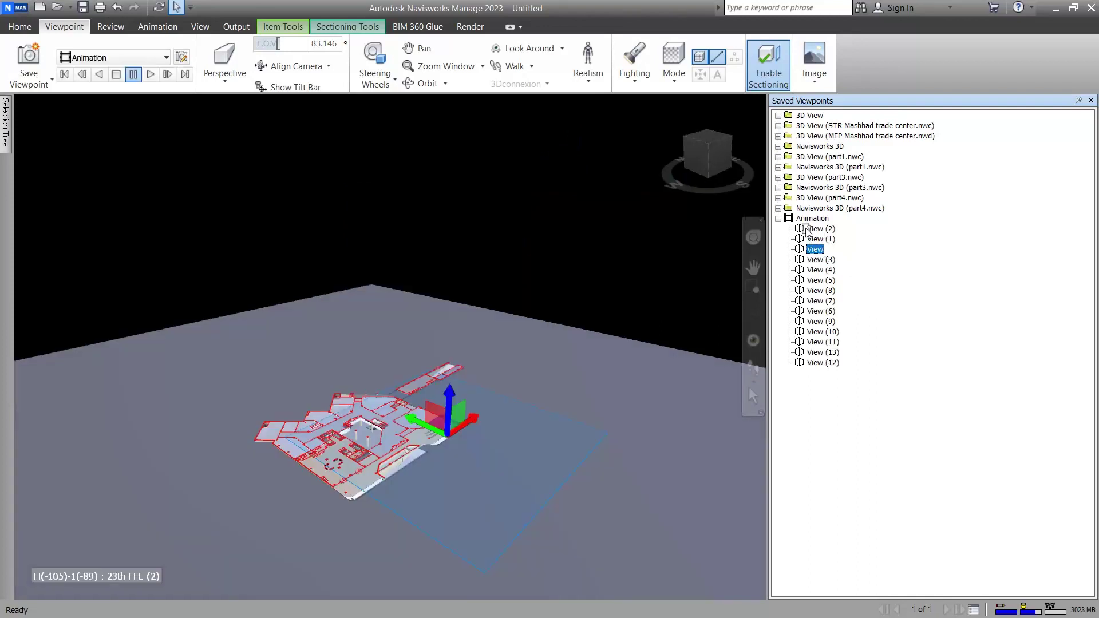
left_click_drag(807, 232, 802, 236)
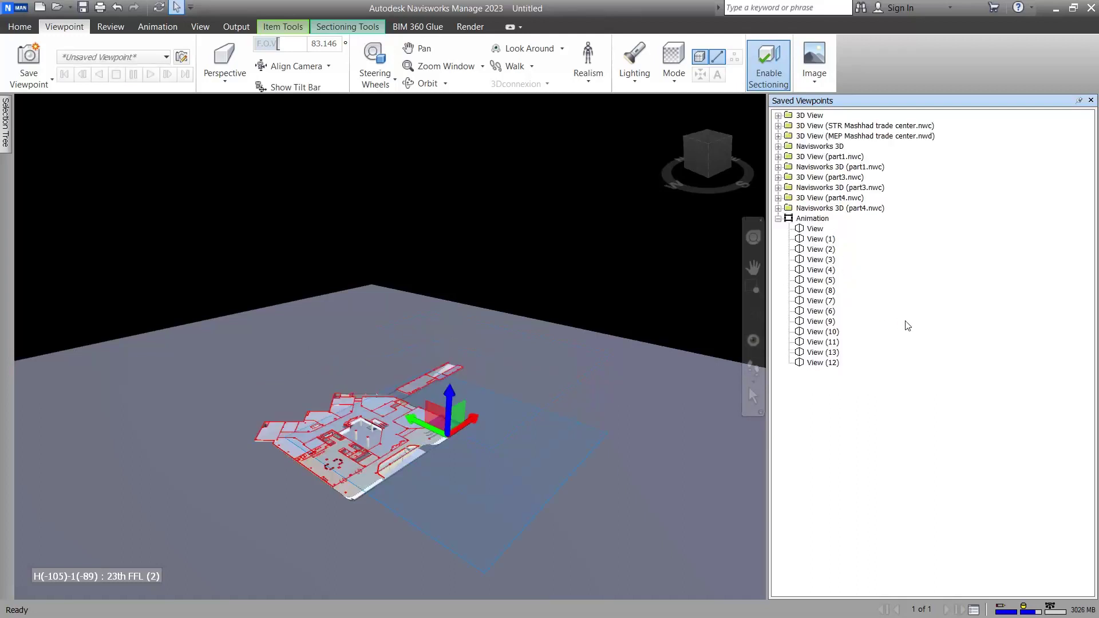
left_click(817, 221)
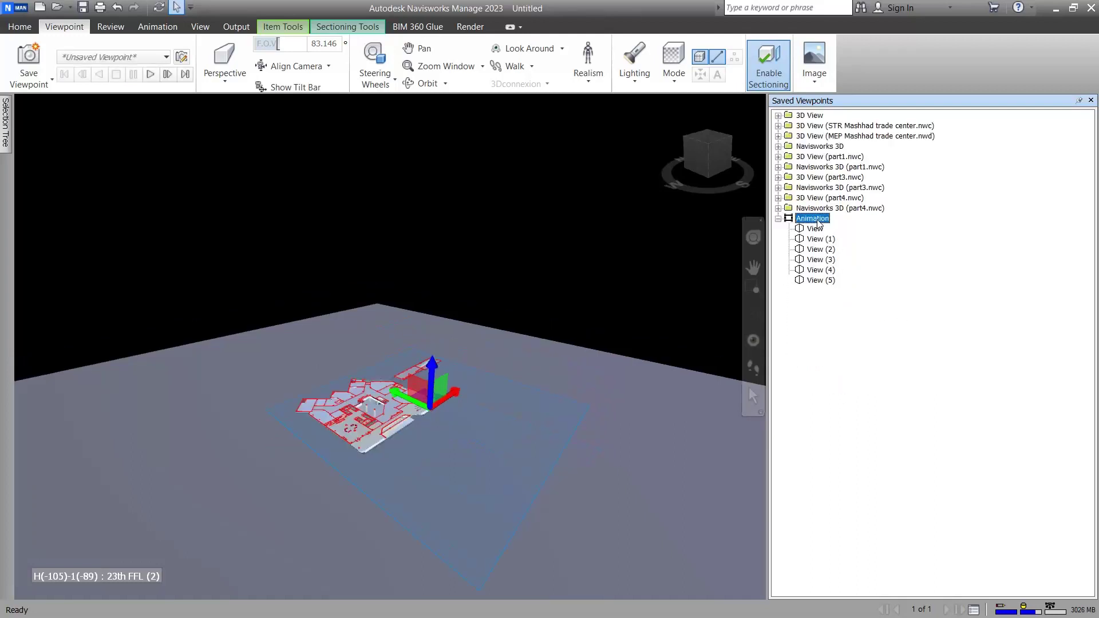
Step: Play the animation, move View (6) before View (8) and View (12) above View (13), then replay it
left_click(149, 76)
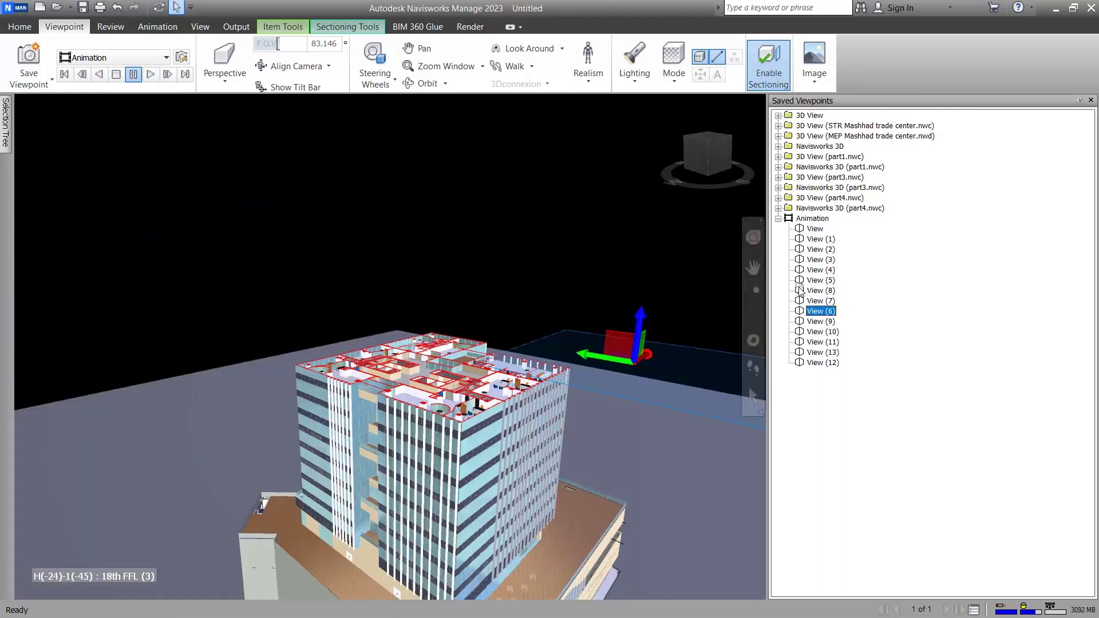
left_click_drag(800, 289, 802, 298)
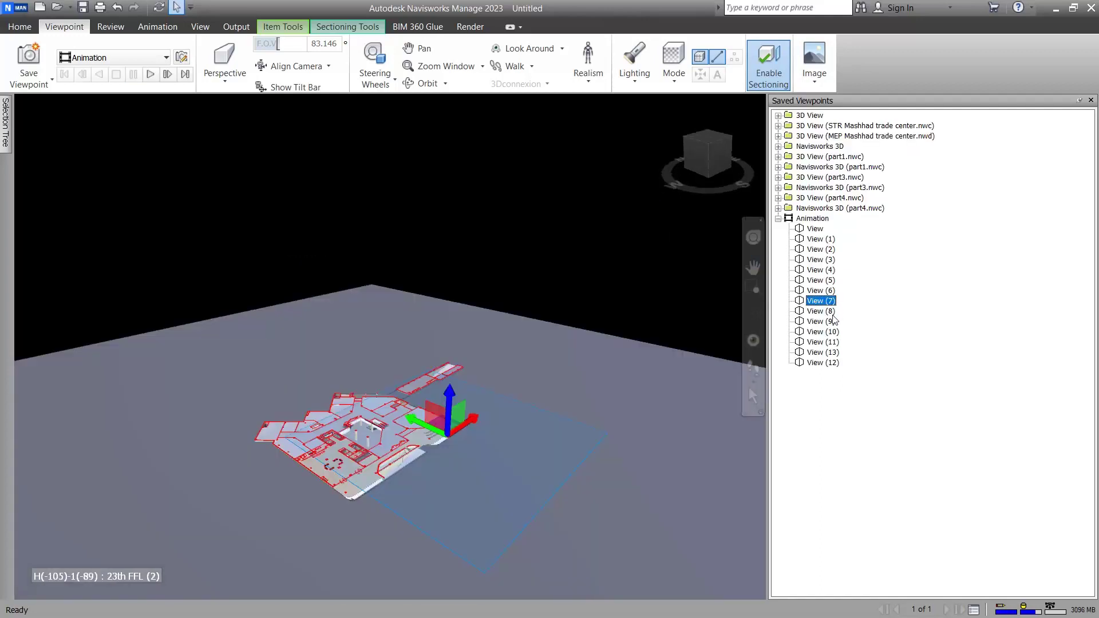
left_click(801, 363)
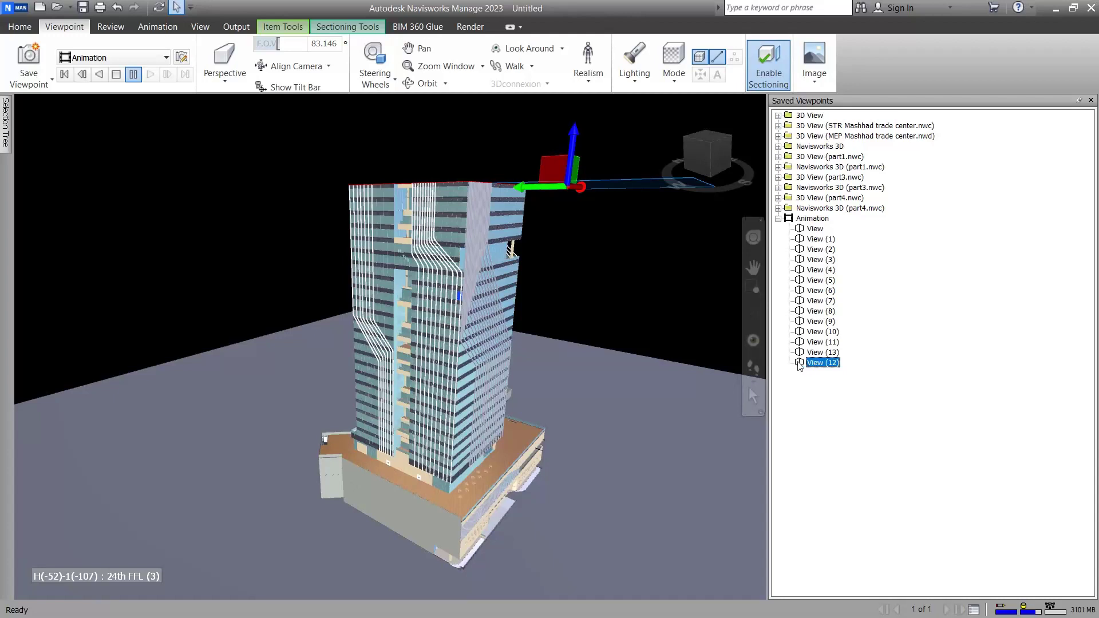
left_click_drag(800, 352, 801, 351)
left_click(849, 409)
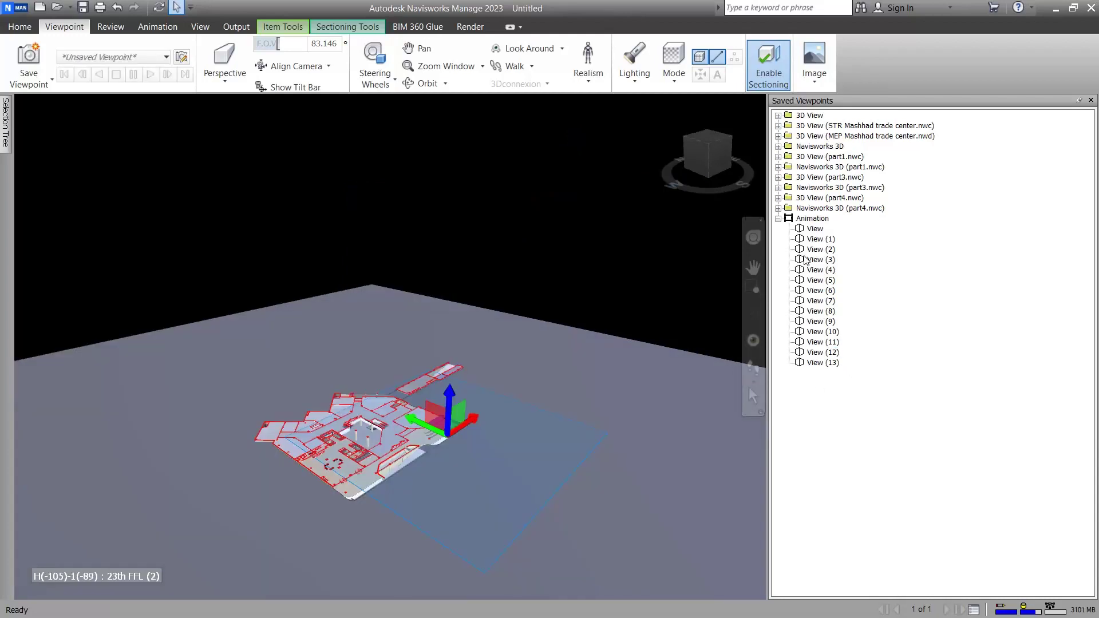
left_click(812, 219)
left_click(150, 75)
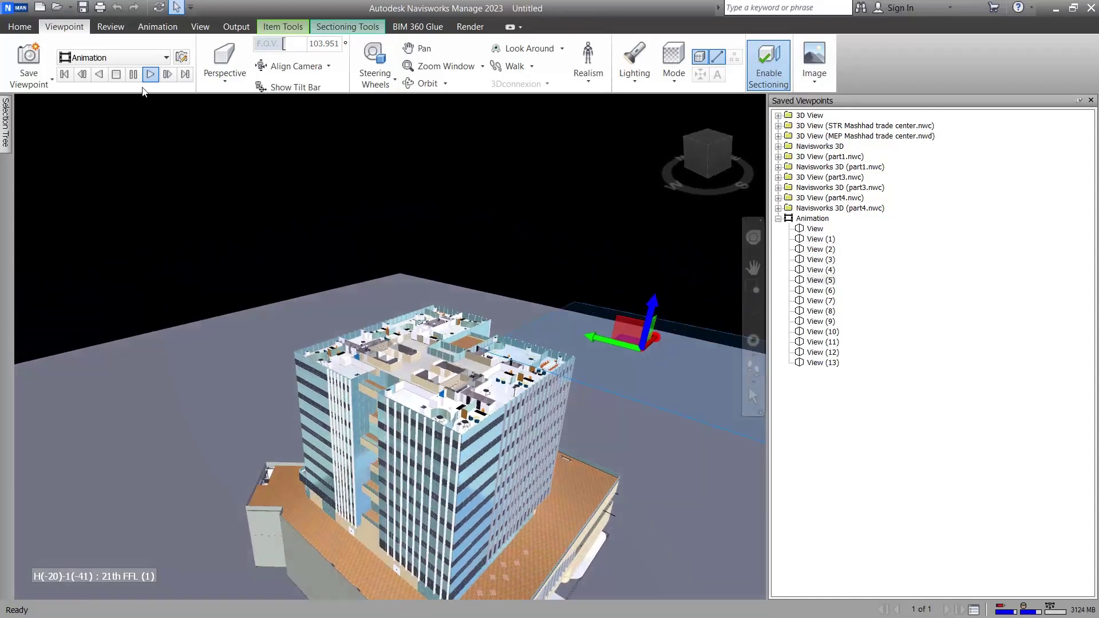
Step: Pause playback and insert a Cut directly after View (4) in the Animation
left_click(831, 280)
left_click(827, 270)
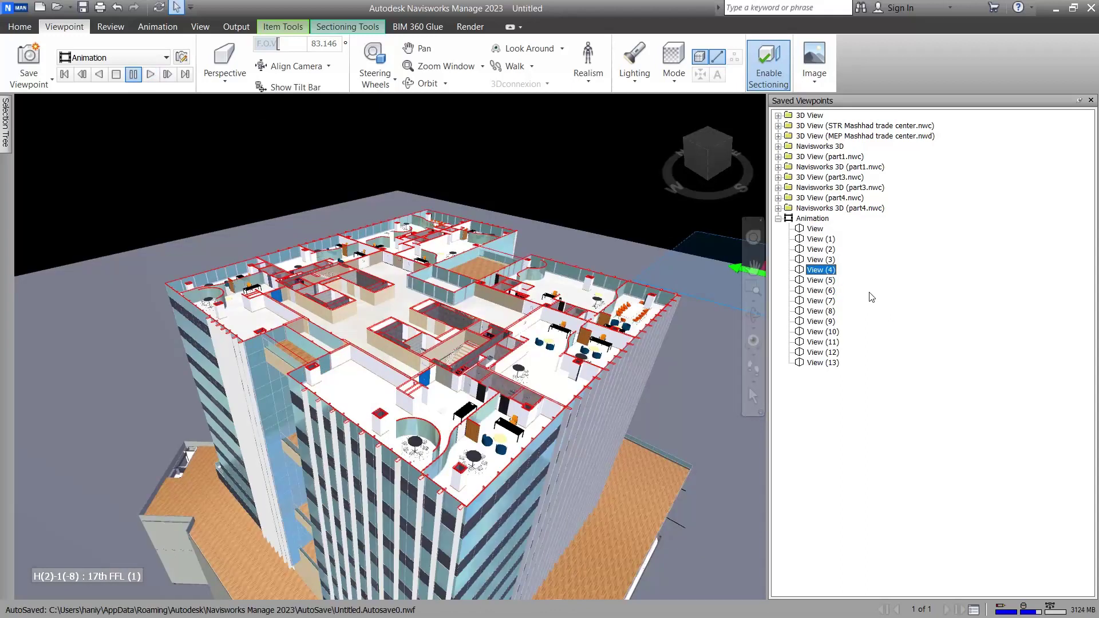
right_click(823, 274)
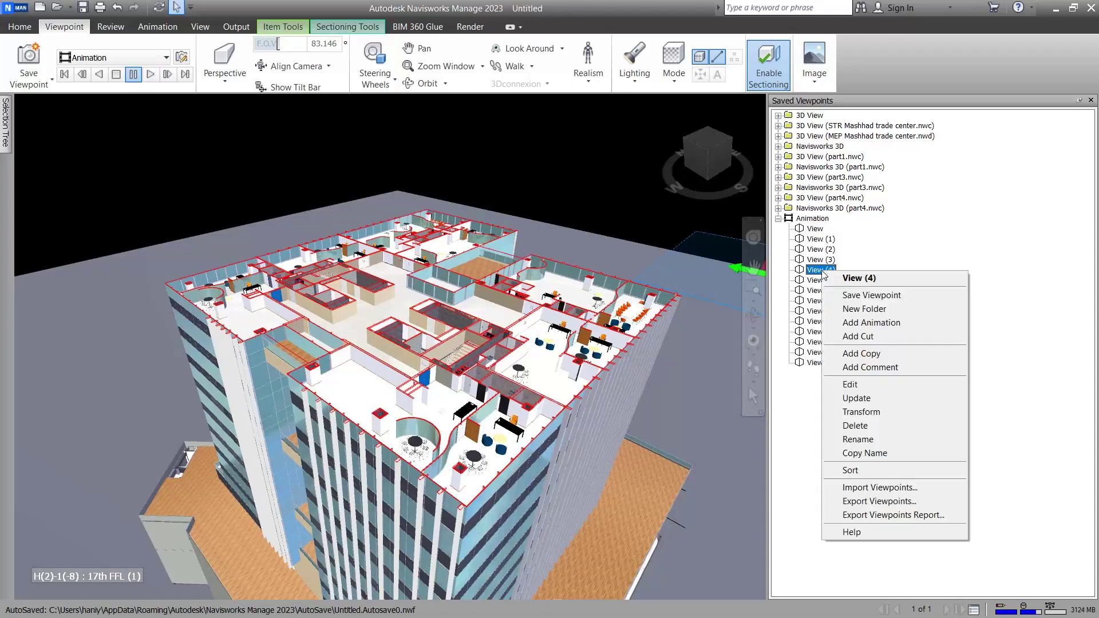
left_click(894, 339)
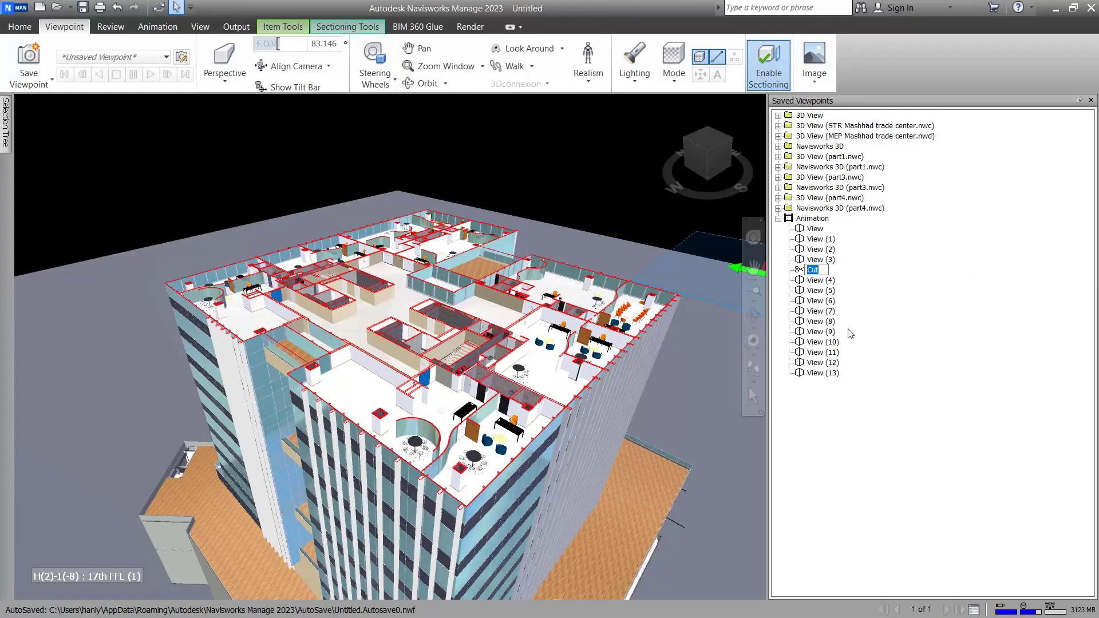
key("Return")
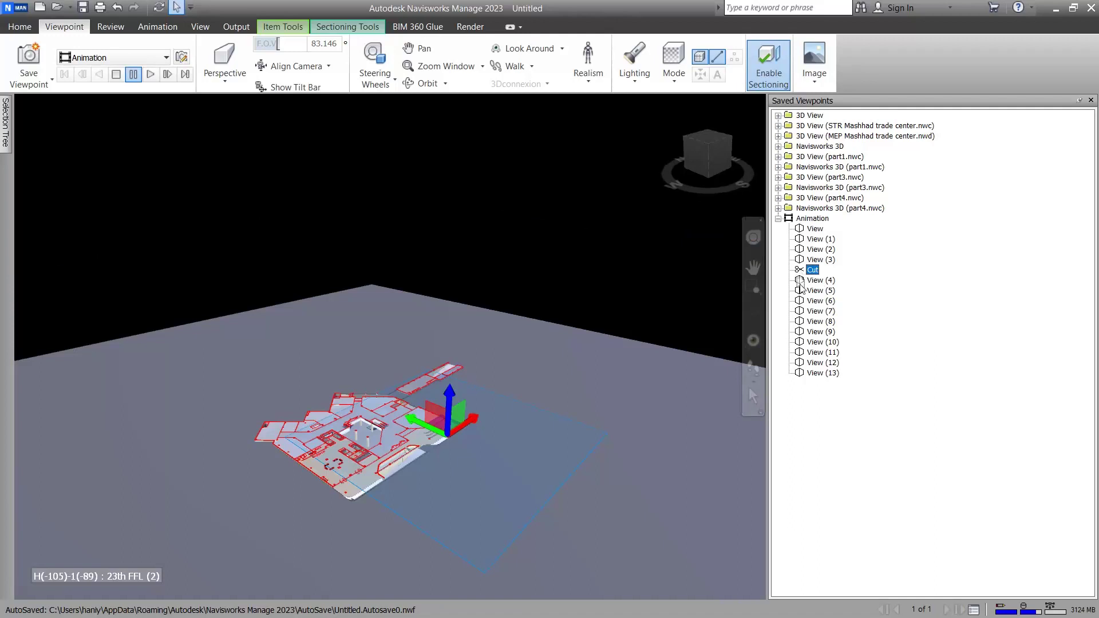
left_click_drag(801, 288, 801, 289)
left_click(871, 446)
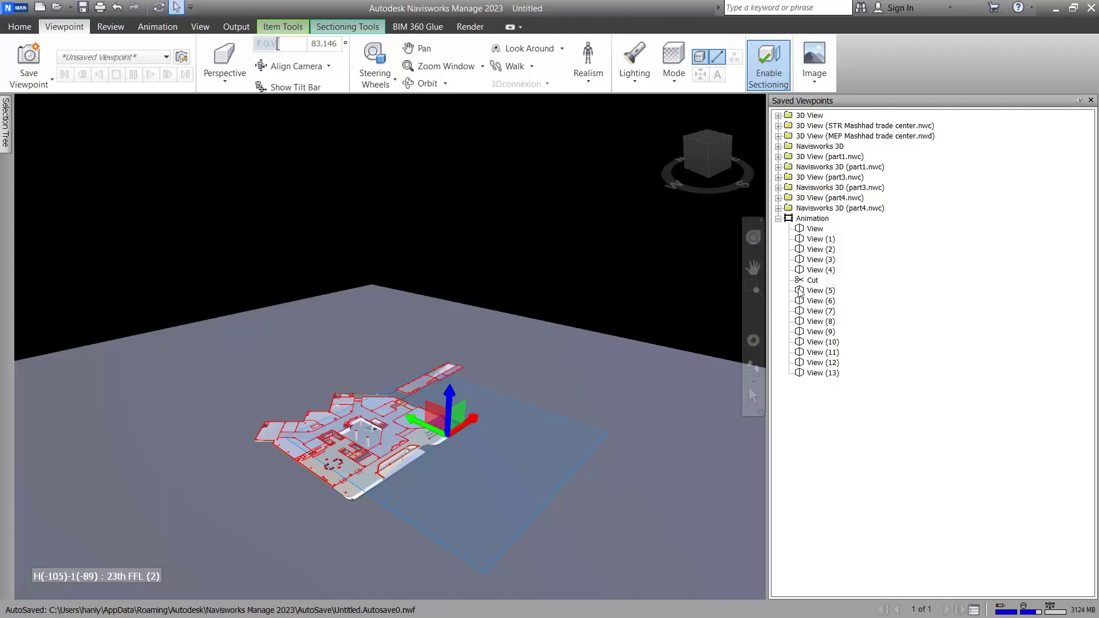
Step: Set the Cut's delay to 3 and select View (1) to play from
right_click(813, 281)
left_click(829, 390)
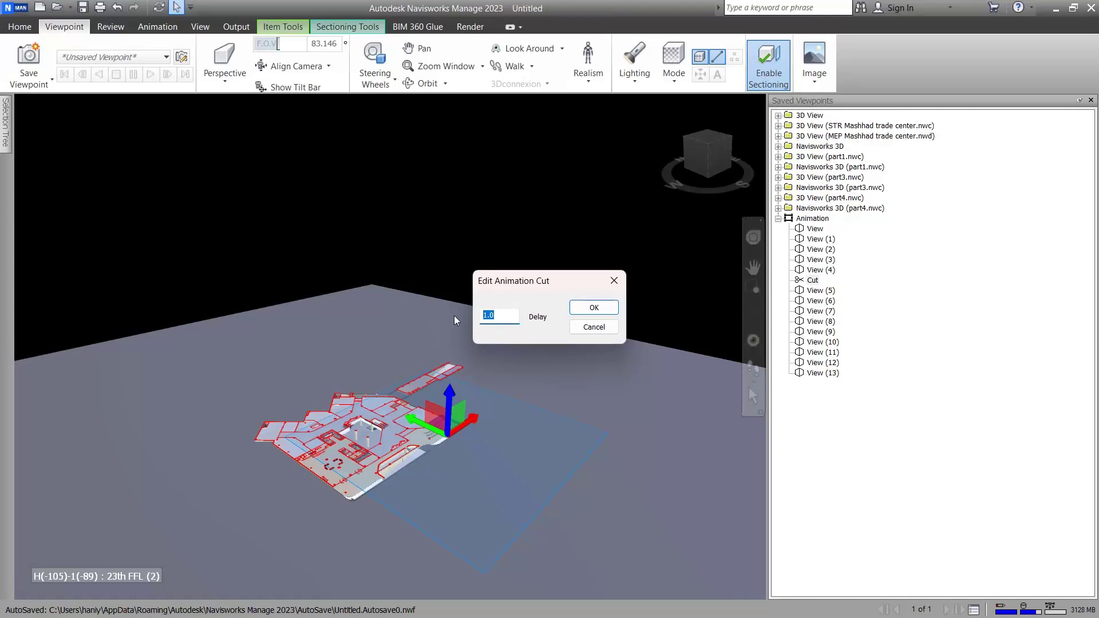
type("3")
left_click(596, 306)
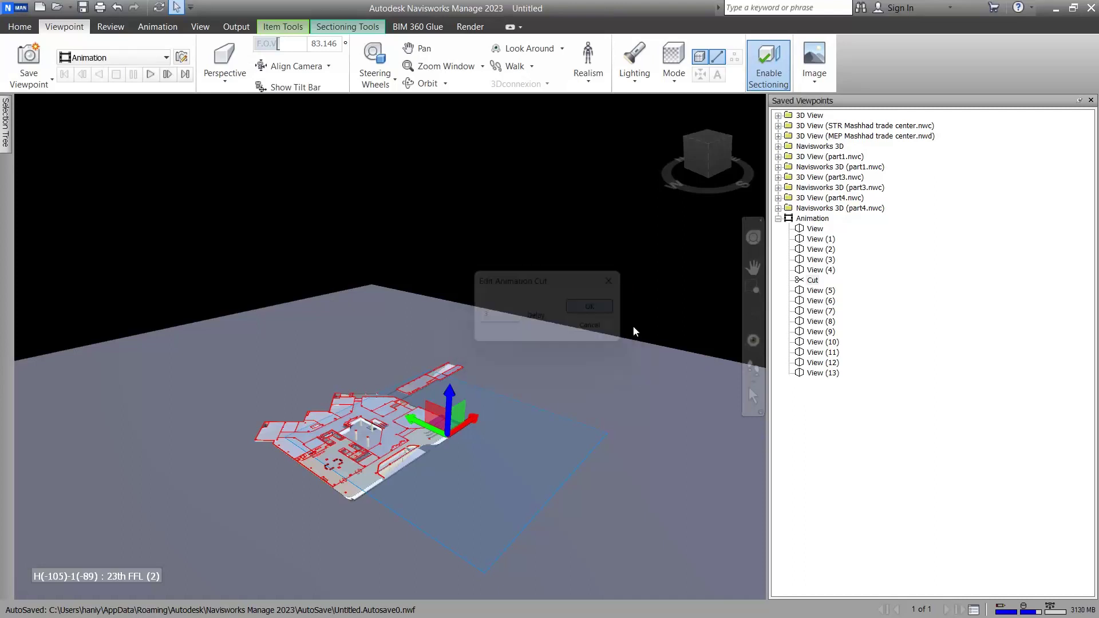
left_click(824, 241)
left_click(152, 78)
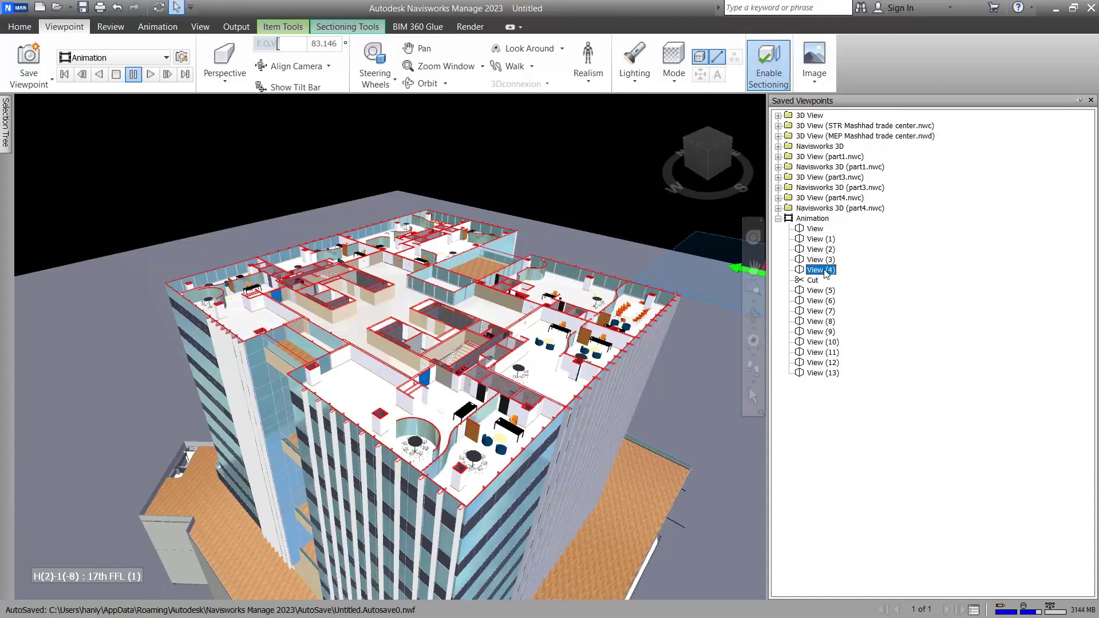
Step: Duplicate View (4) as View (4-1), place it right after the Cut, and replay from View (3)
right_click(826, 273)
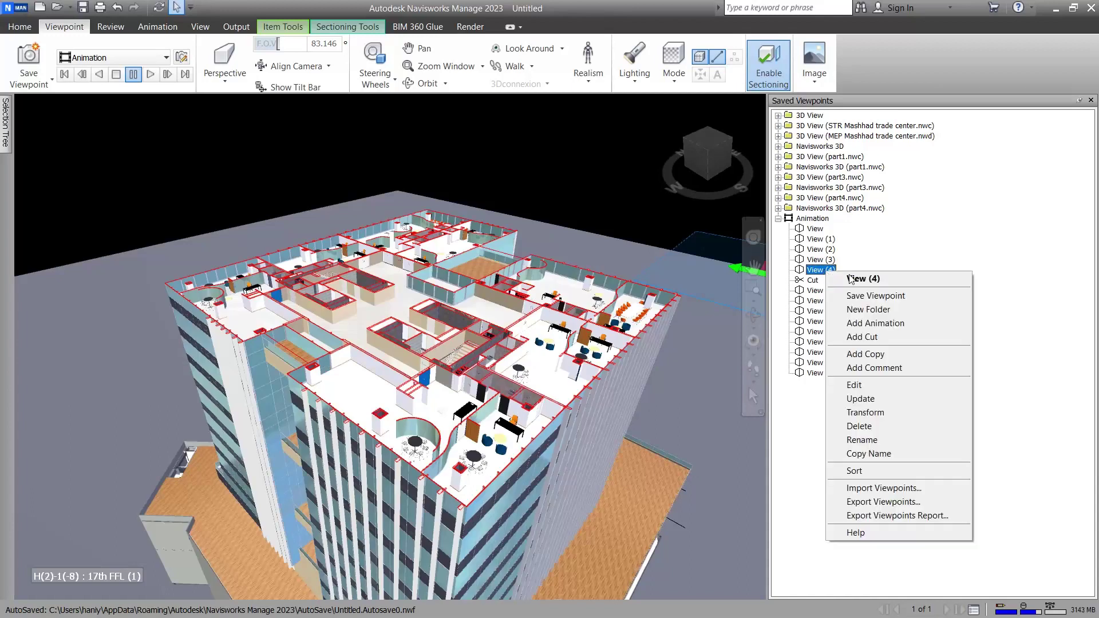
left_click(900, 354)
left_click_drag(824, 281, 831, 278)
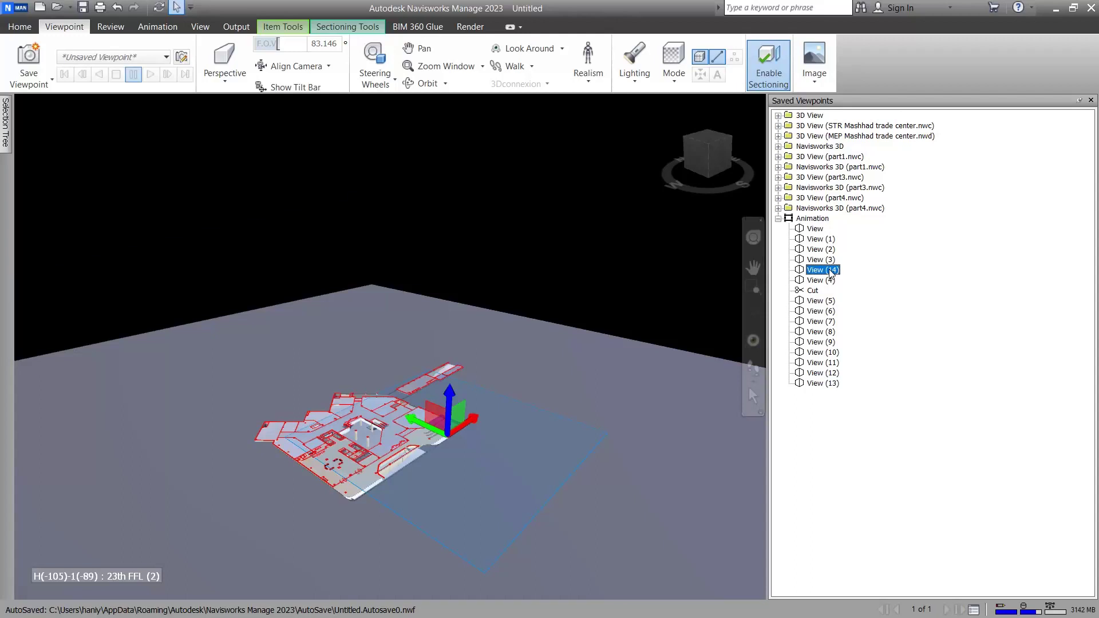
left_click(831, 271)
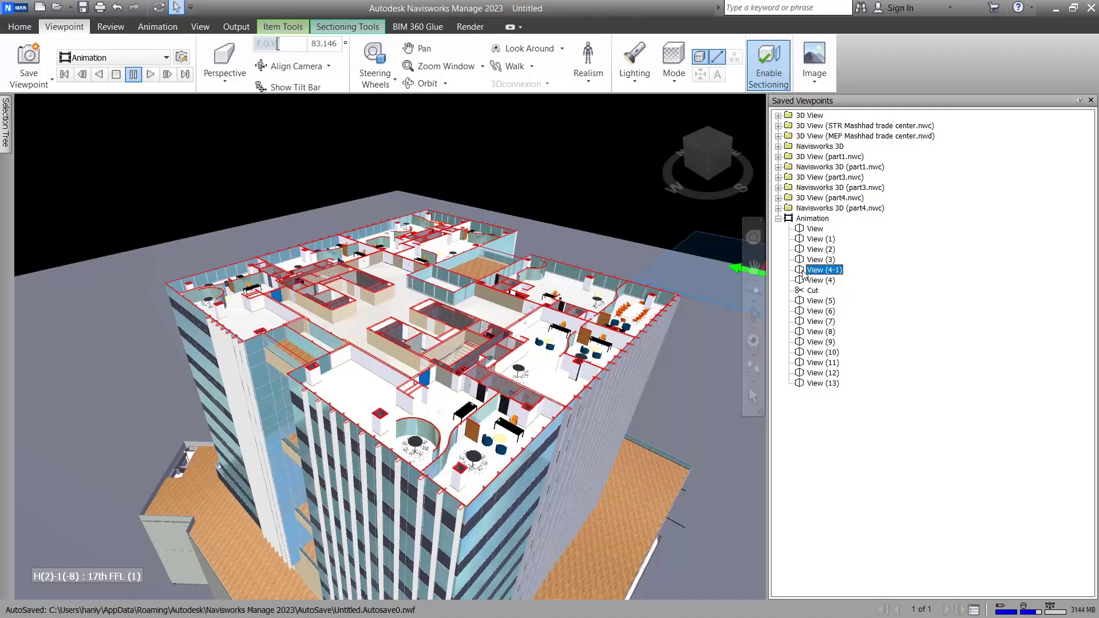
left_click_drag(800, 298, 802, 311)
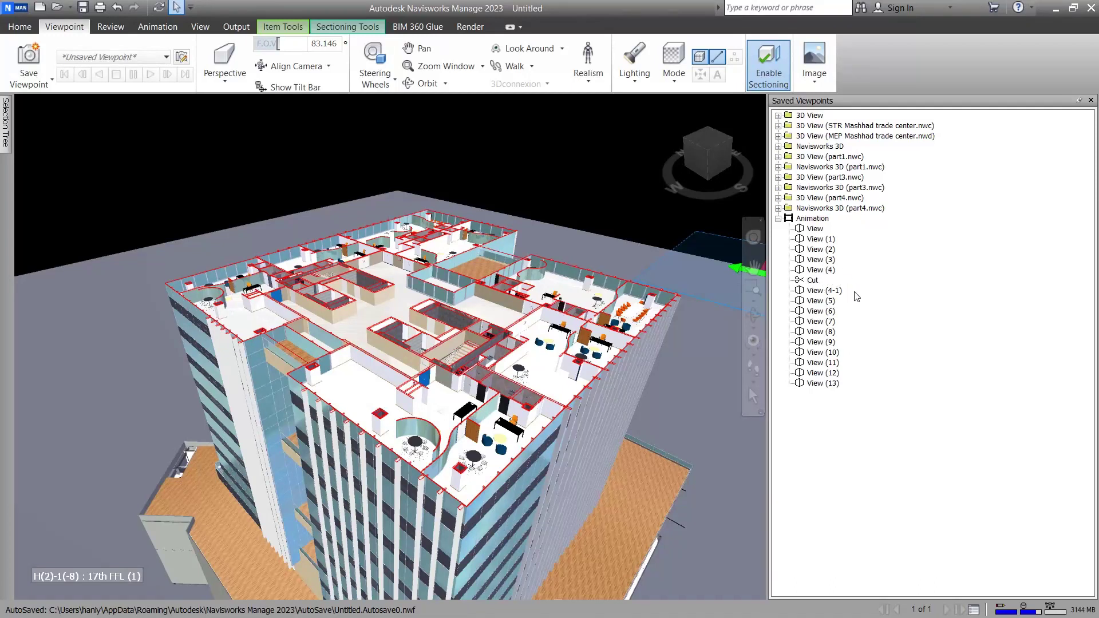
left_click(820, 259)
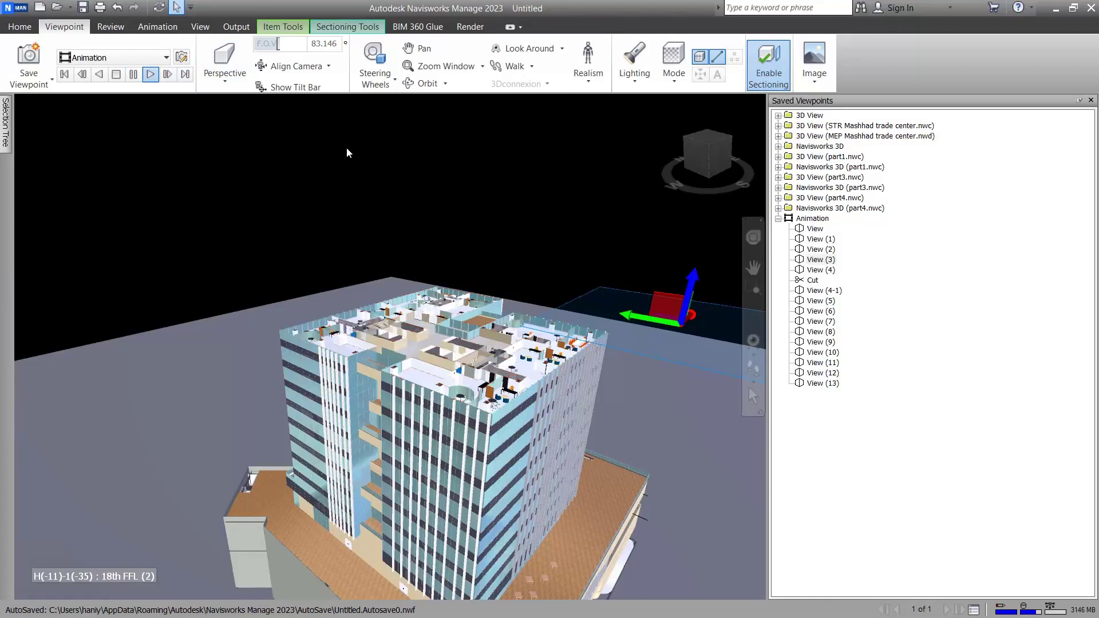